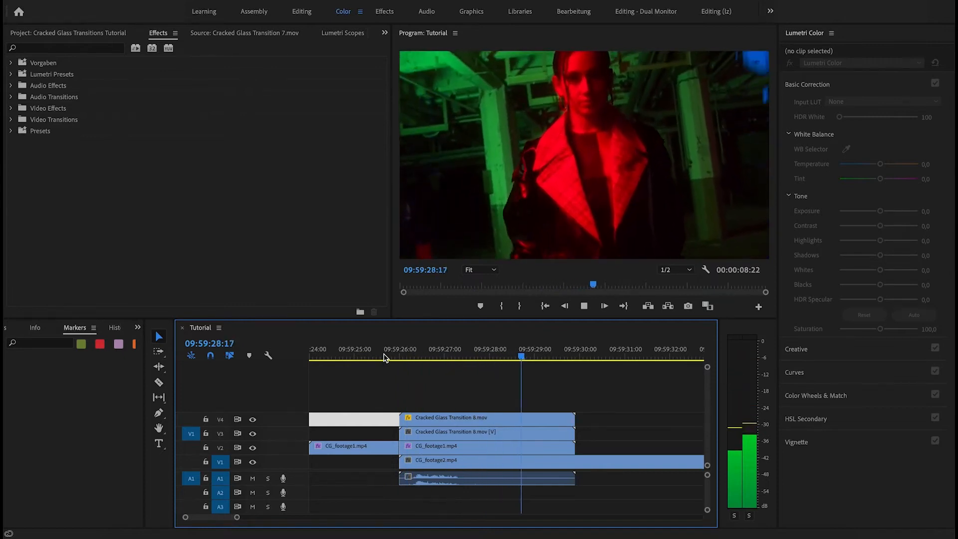
Step: Stop playback, delete every clip from the Tutorial sequence, and return the playhead to the sequence start
key("space")
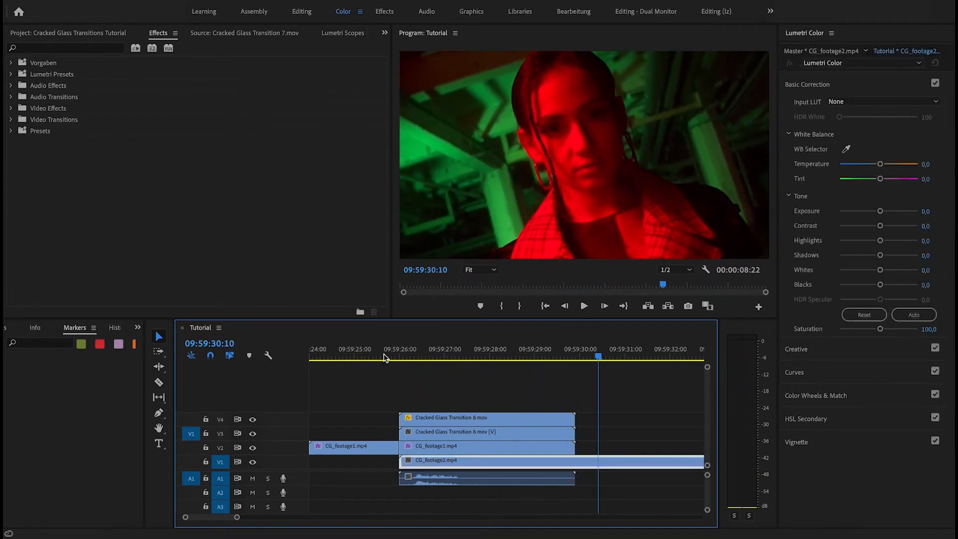
left_click(106, 34)
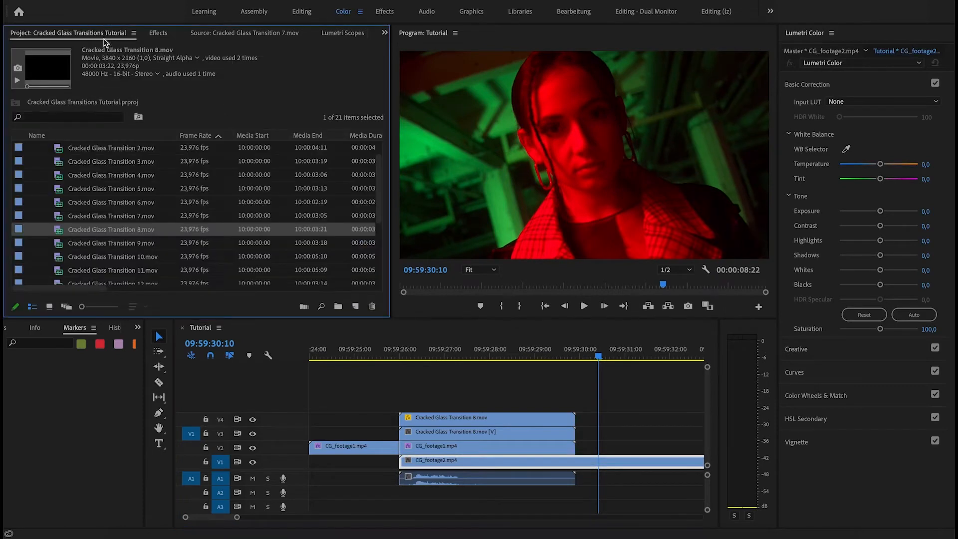
left_click(105, 189)
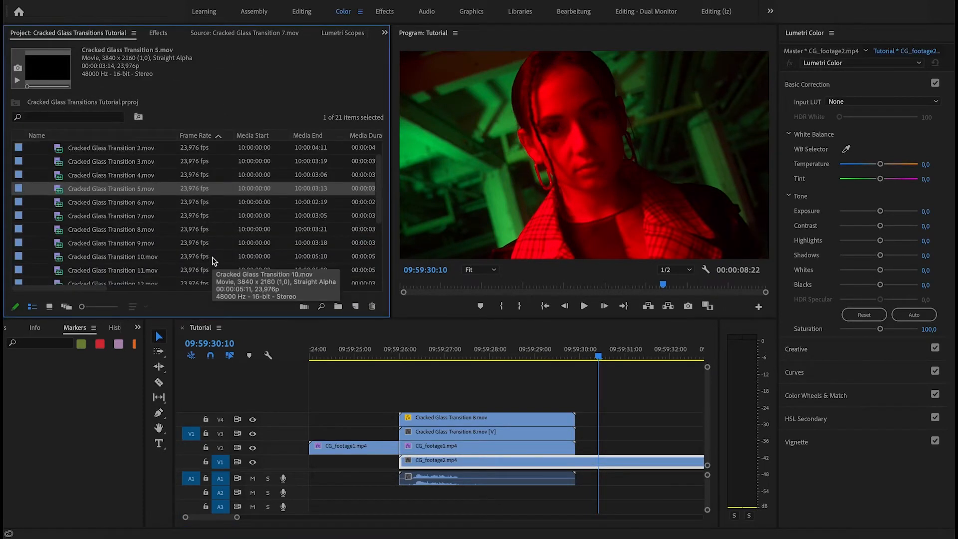
left_click_drag(414, 398, 480, 432)
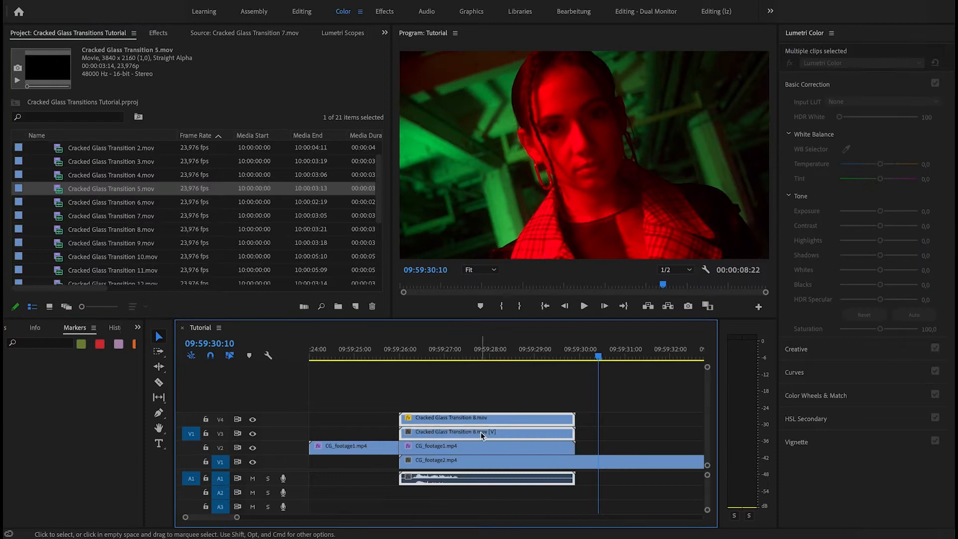
key("Delete")
left_click_drag(368, 417, 580, 482)
key("Delete")
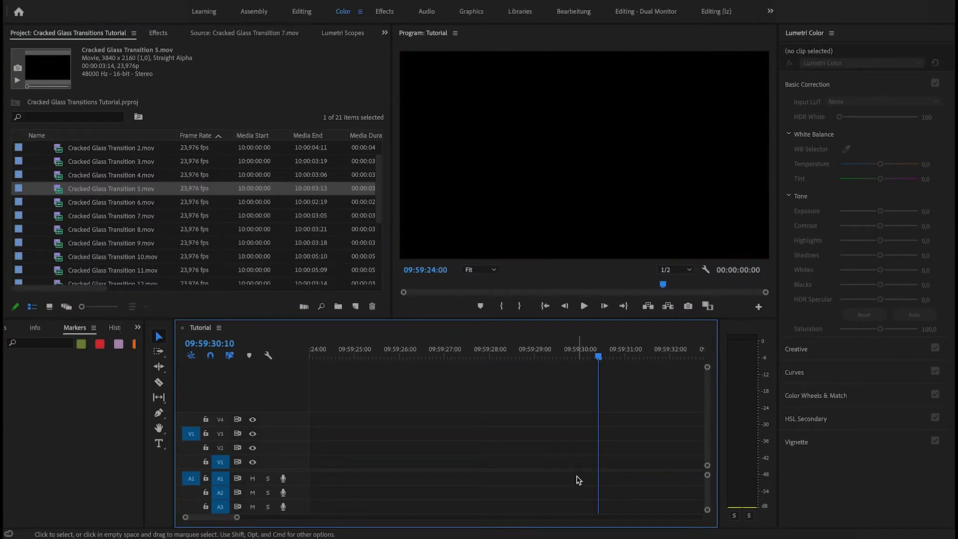
key("Home")
Step: Collapse the Cracked Glass Transitions bin and place CG_footage2.mp4 followed by CG_footage1.mp4 on V1 at the sequence start
left_click_drag(237, 517, 245, 517)
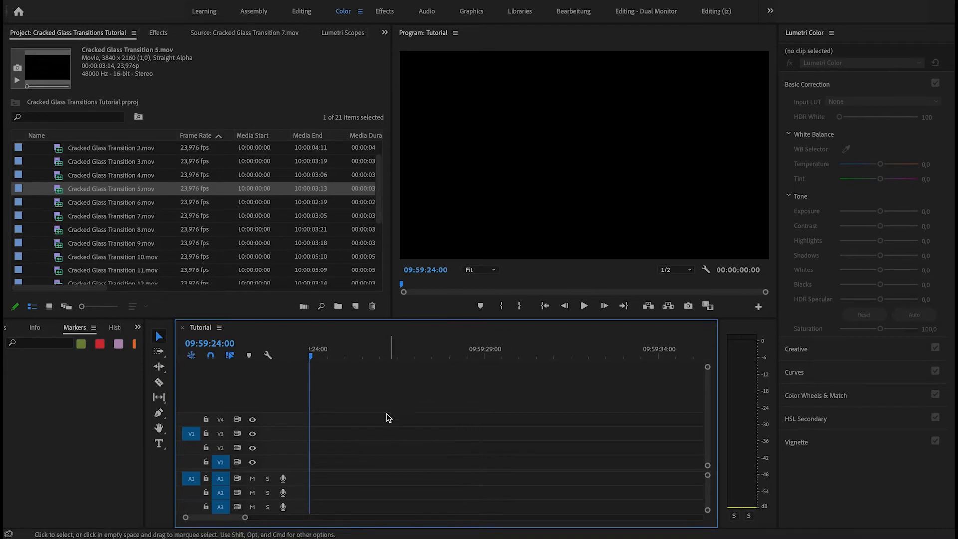
left_click_drag(377, 196, 383, 232)
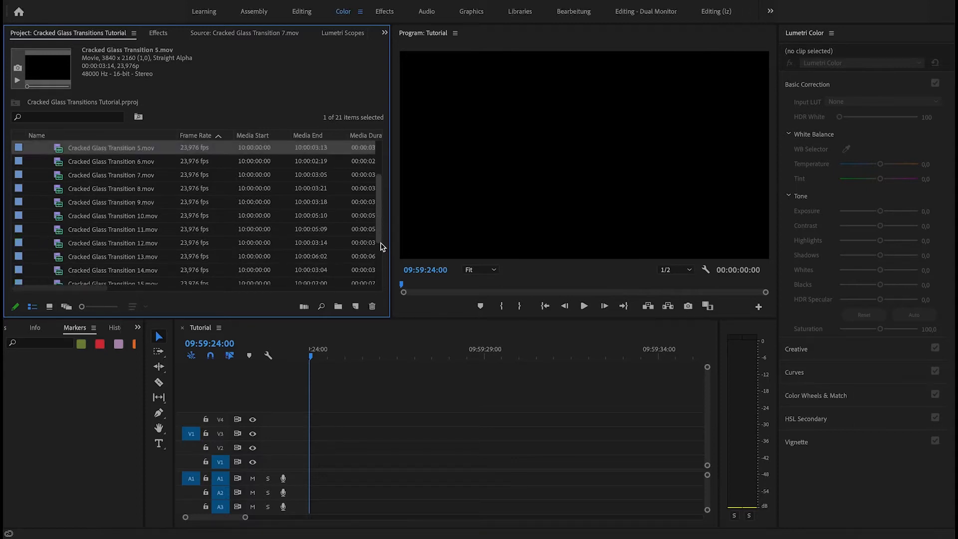
left_click(149, 256)
mouse_move(41, 292)
left_mouse_down()
mouse_move(275, 286)
mouse_move(47, 286)
left_mouse_up()
scroll(75, 235, "up", 4)
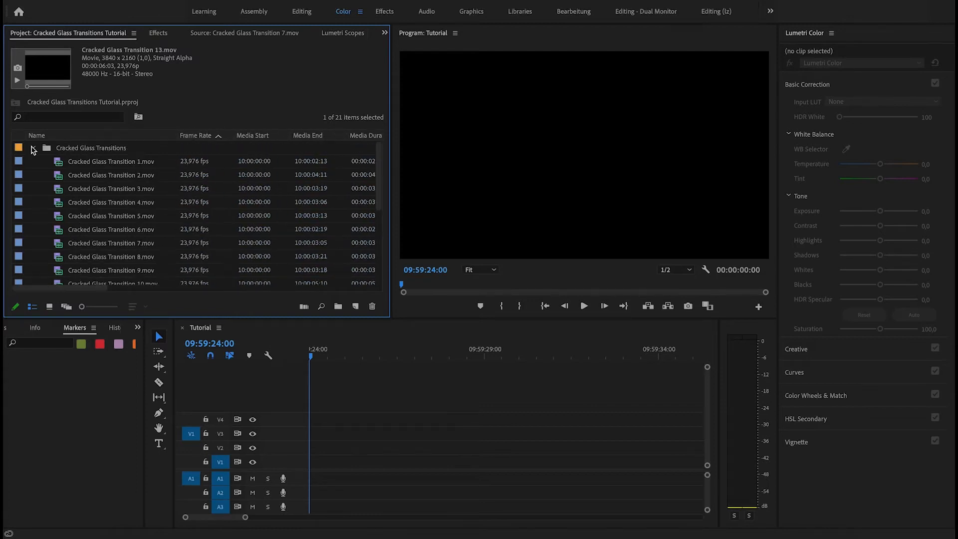
left_click(33, 148)
left_click(72, 188)
left_click_drag(71, 186, 311, 468)
Step: Delete the audio clips of both footage files from track A1, keeping only their video
left_click_drag(481, 510, 569, 481)
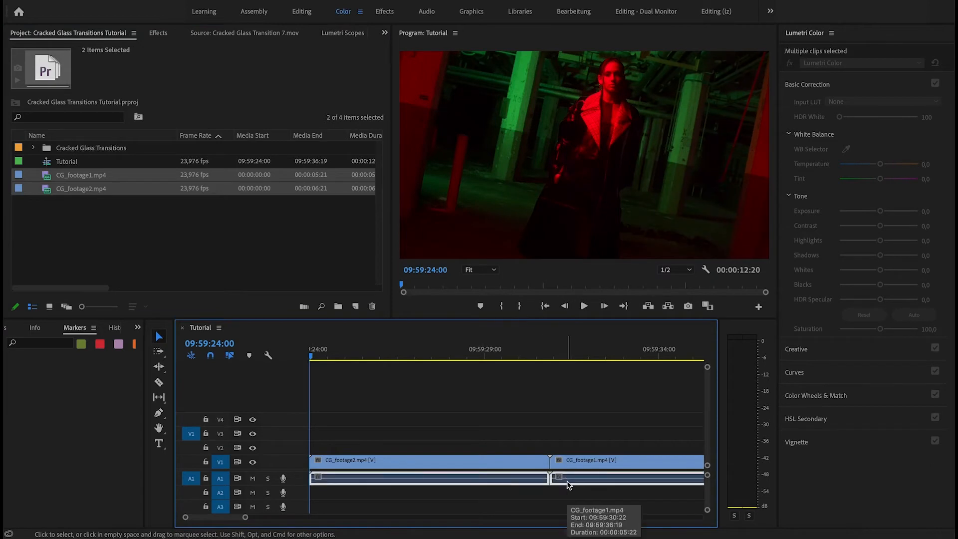
key("Delete")
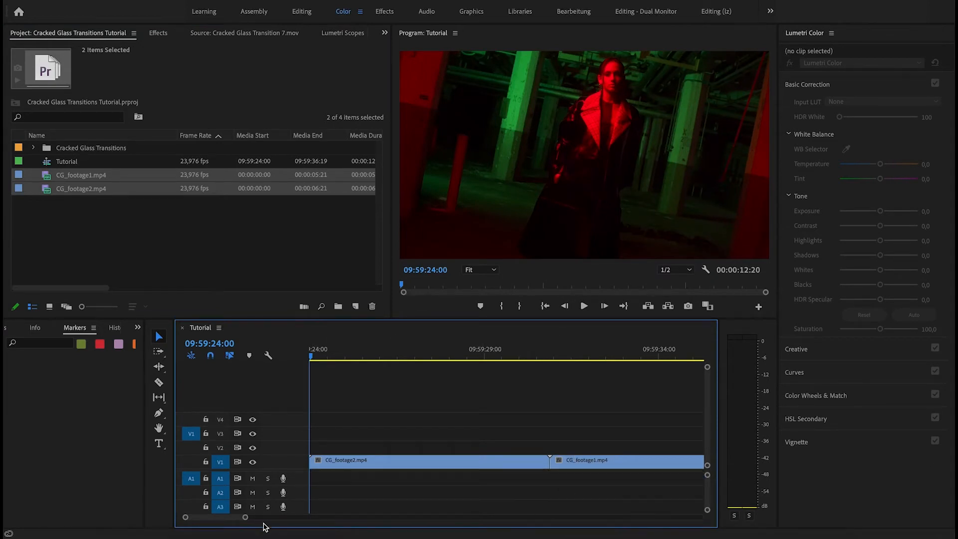
left_click_drag(245, 517, 266, 518)
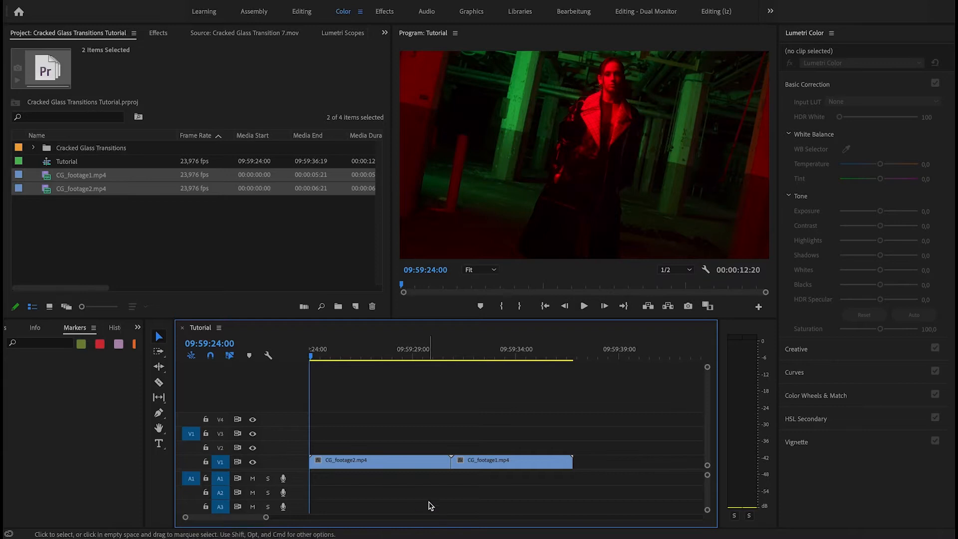
Step: Move CG_footage1.mp4 up to V2 and earlier so it overlaps the end of CG_footage2.mp4
left_click(494, 462)
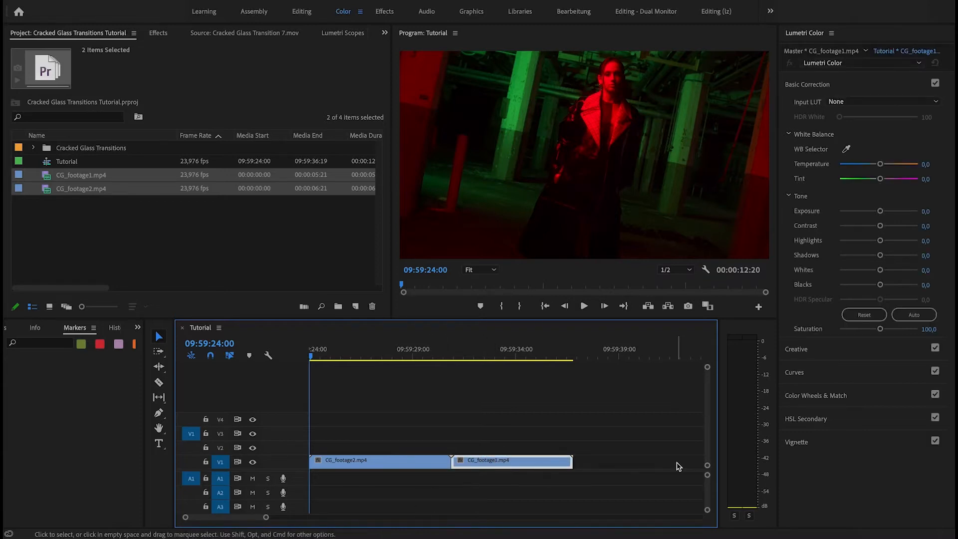
left_click_drag(524, 462, 438, 446)
left_click(506, 466)
left_click_drag(266, 517, 257, 521)
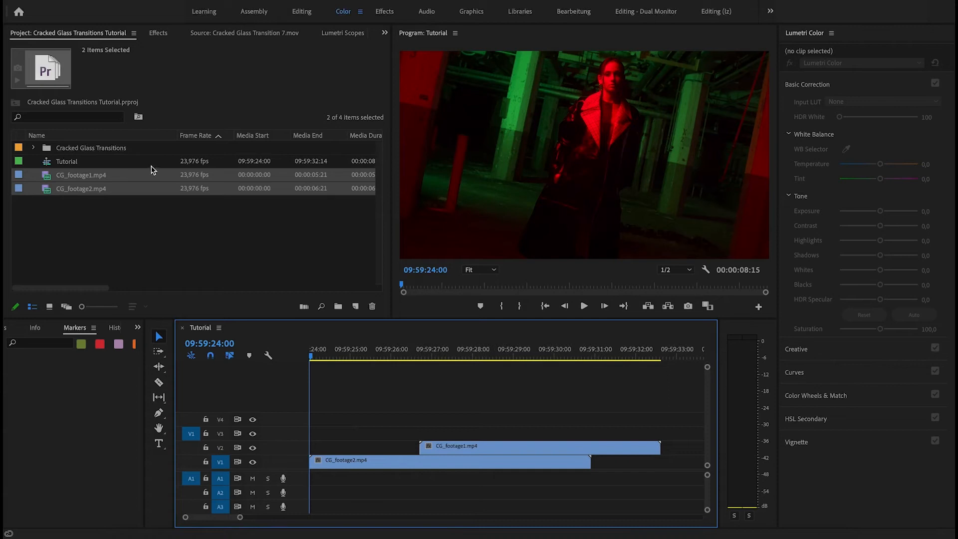
Step: Place Cracked Glass Transition 8.mov on V3, ending with CG_footage2.mp4, and align the start of CG_footage1.mp4 with it at 09:59:27:00
left_click(35, 151)
left_click(102, 192)
scroll(142, 238, "down", 2)
left_click_drag(128, 216, 451, 450)
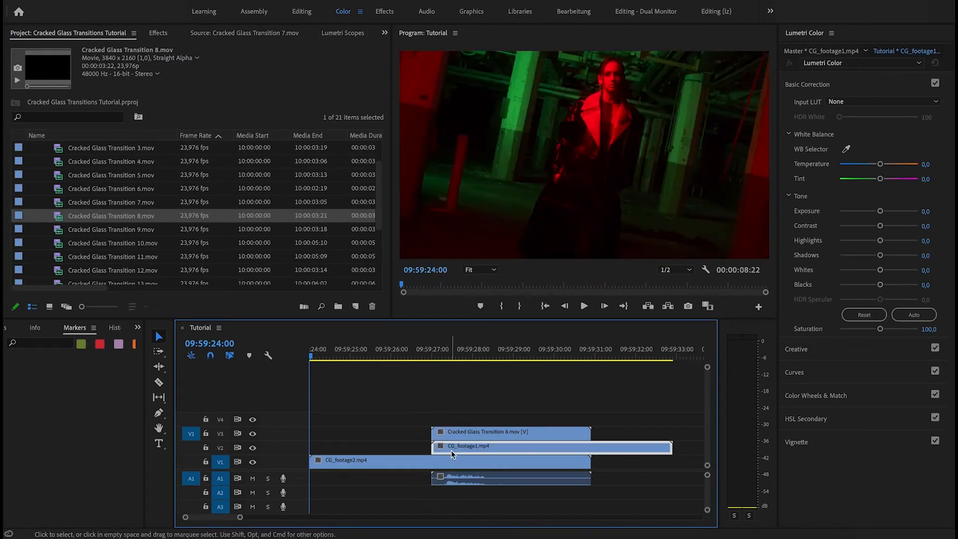
Step: Scrub through the overlap of the two footage clips to examine where the cracked glass transition starts and ends
left_click(432, 354)
left_click(595, 356)
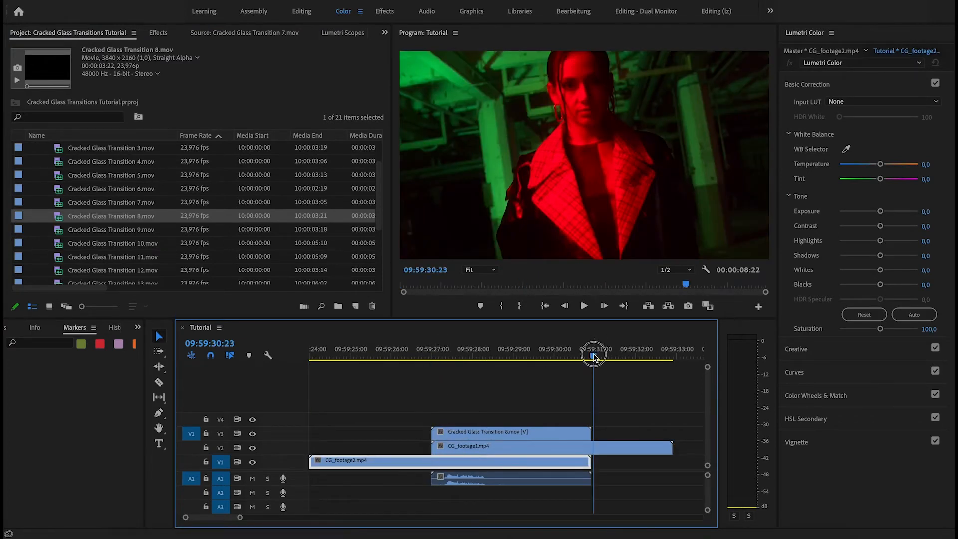
left_click(514, 358)
left_click_drag(512, 366, 421, 372)
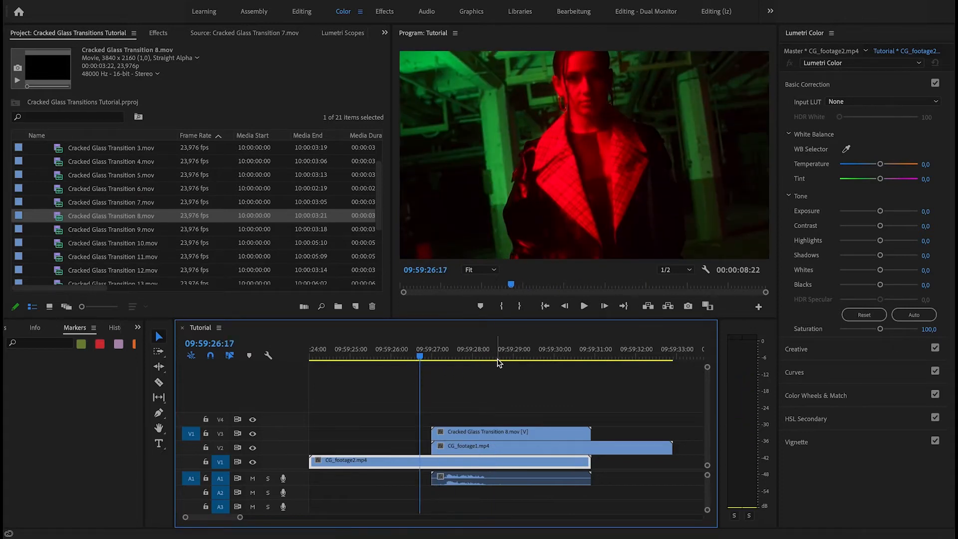
left_click(439, 357)
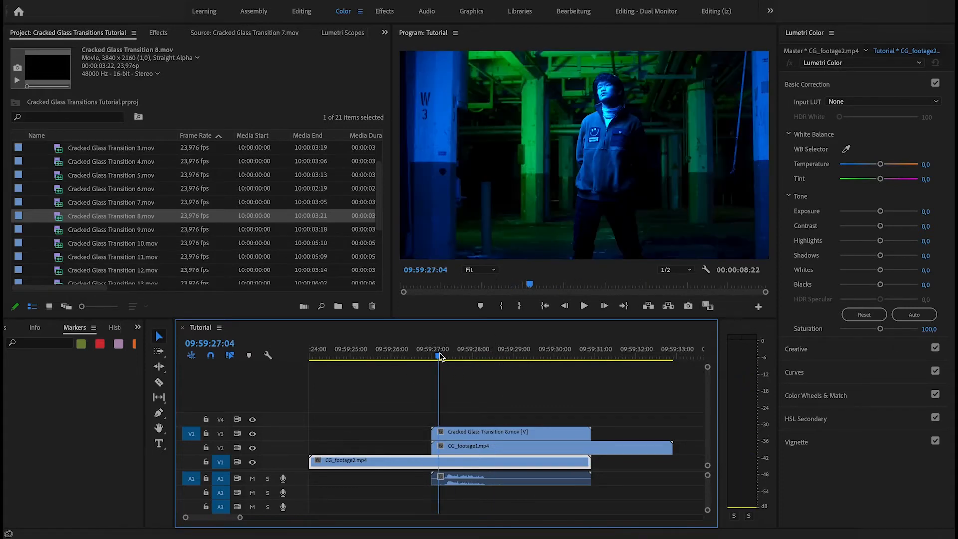
left_click_drag(439, 356, 455, 356)
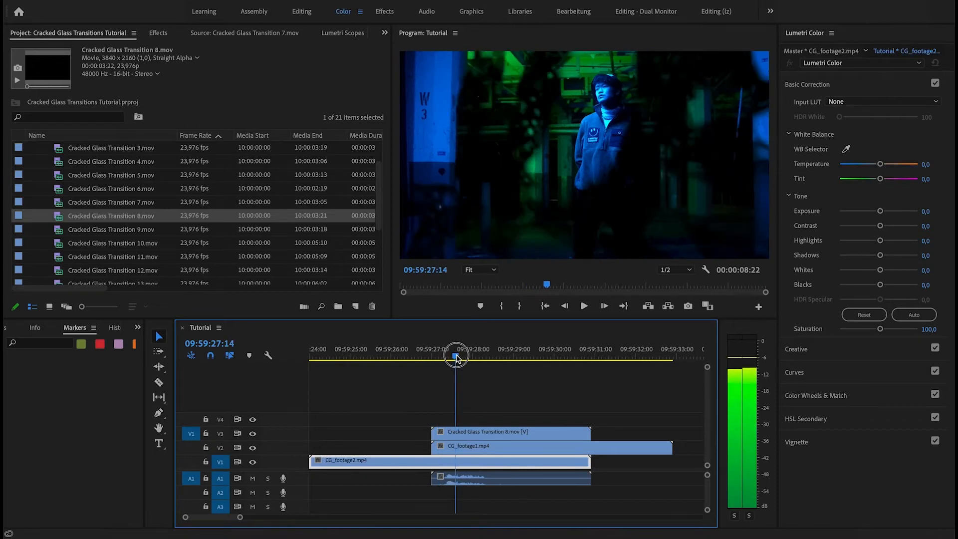
Step: Scale the Cracked Glass Transition 8.mov clip on V3 to the frame size and preview it from 09:59:27:00
left_click(469, 432)
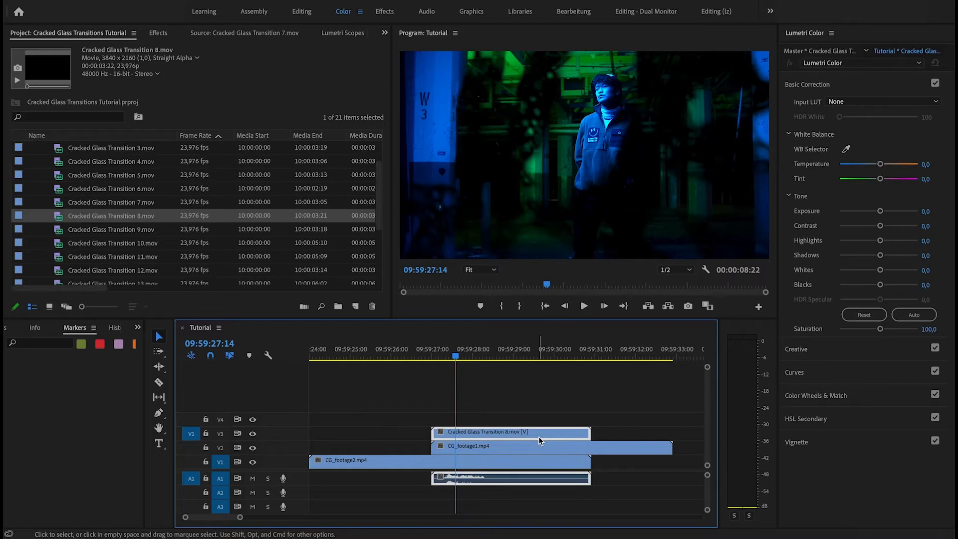
right_click(467, 433)
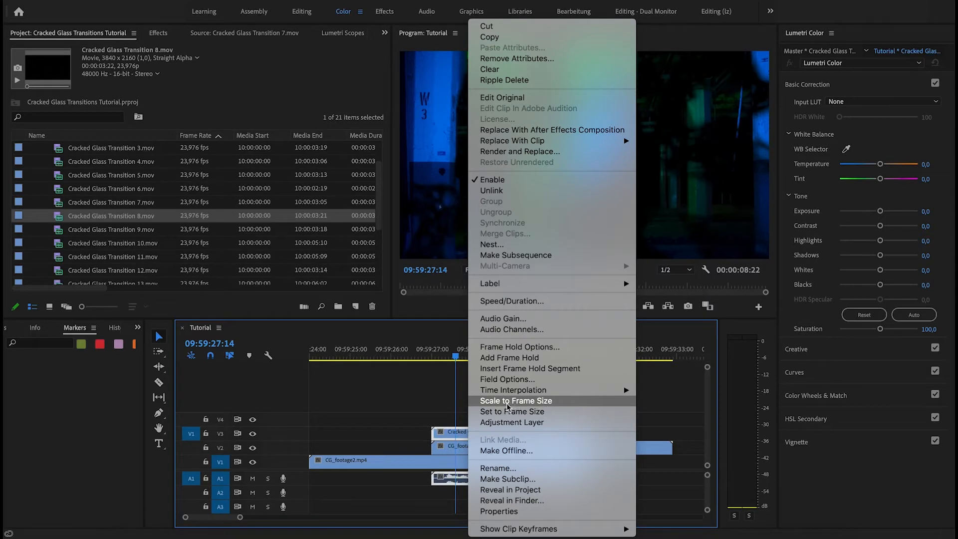
left_click(533, 402)
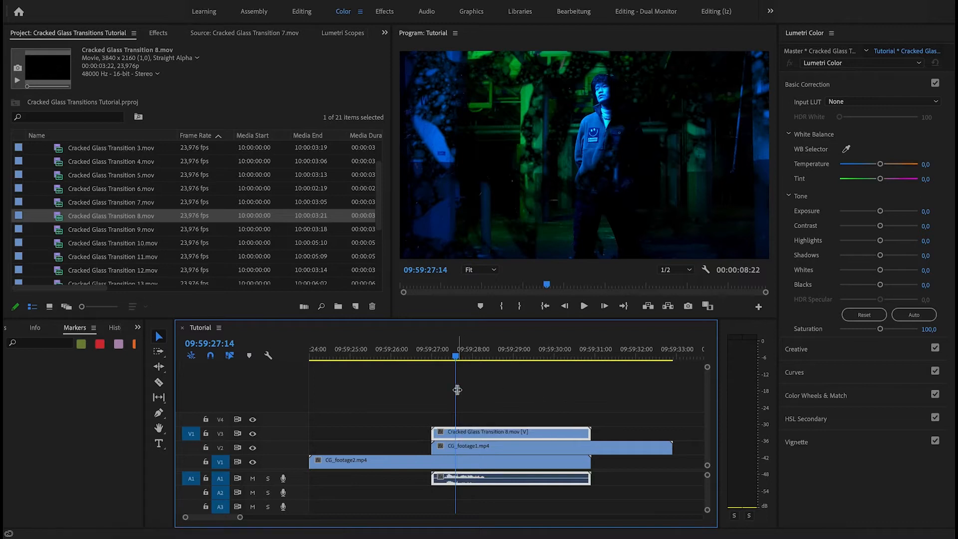
left_click(439, 368)
left_click(433, 358)
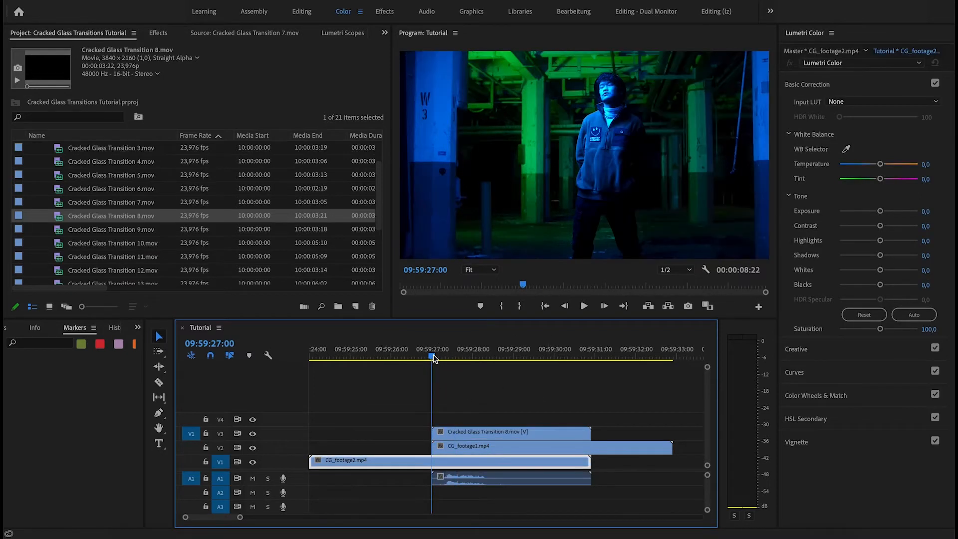
key("space")
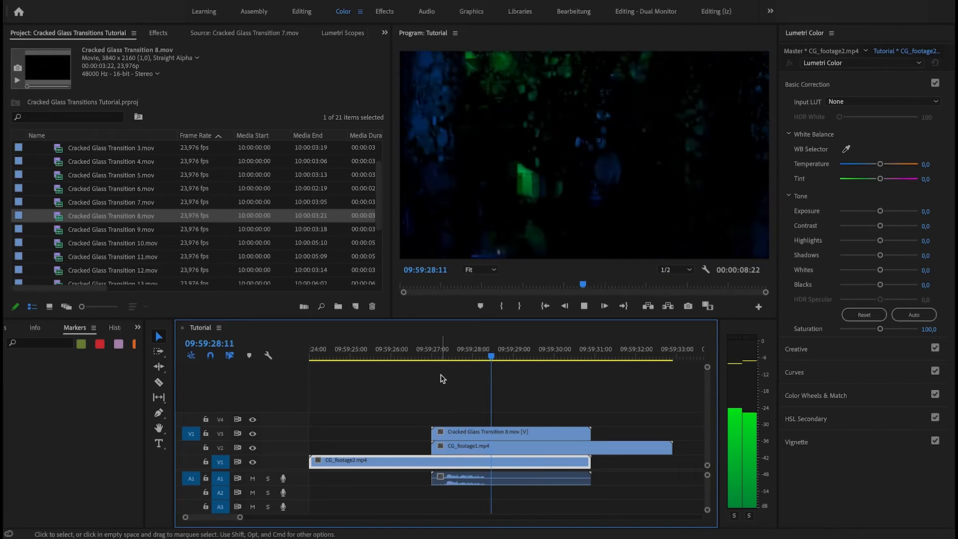
key("space")
left_click(453, 356)
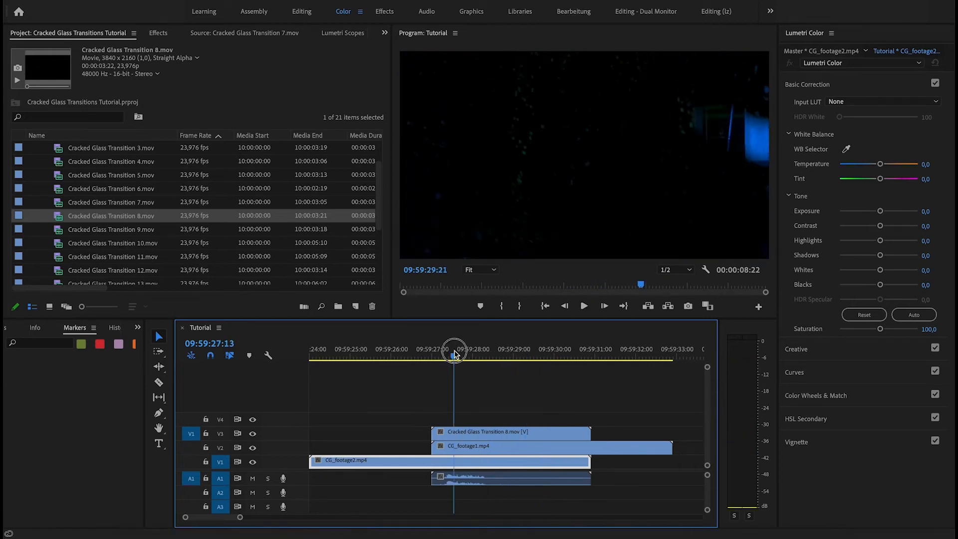
Step: Find the Track Matte Key effect and apply it to CG_footage1.mp4 on V2
left_click(157, 34)
left_click(79, 49)
type("track")
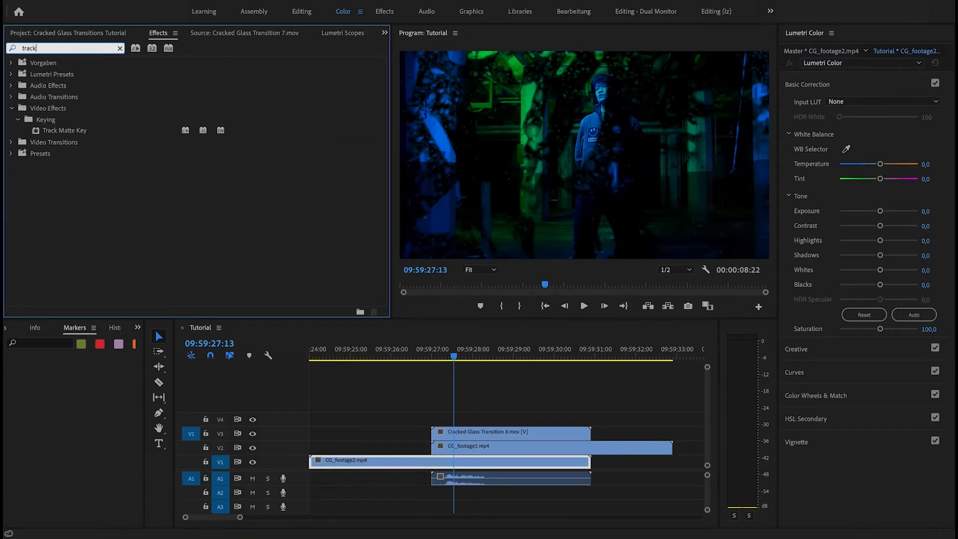
left_click(70, 131)
left_click_drag(71, 132, 481, 446)
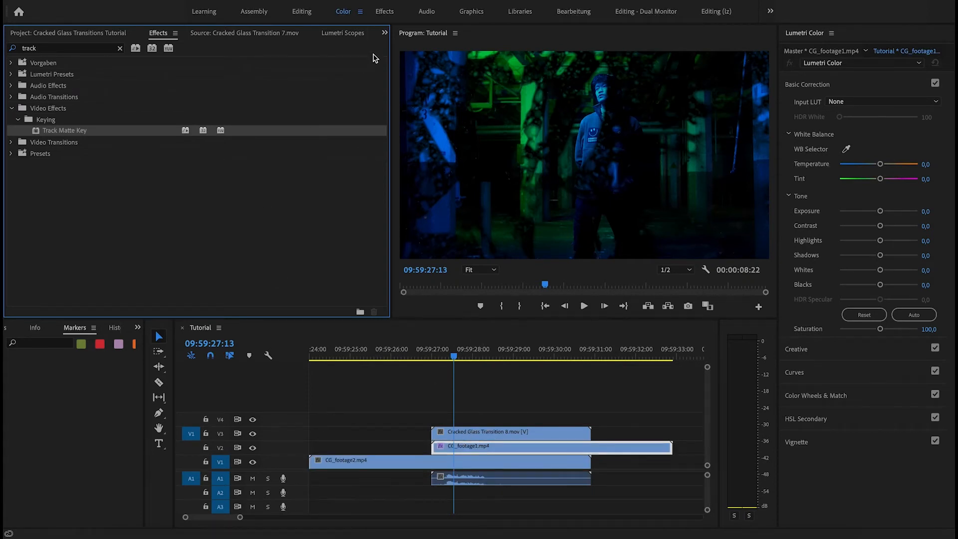
right_click(497, 447)
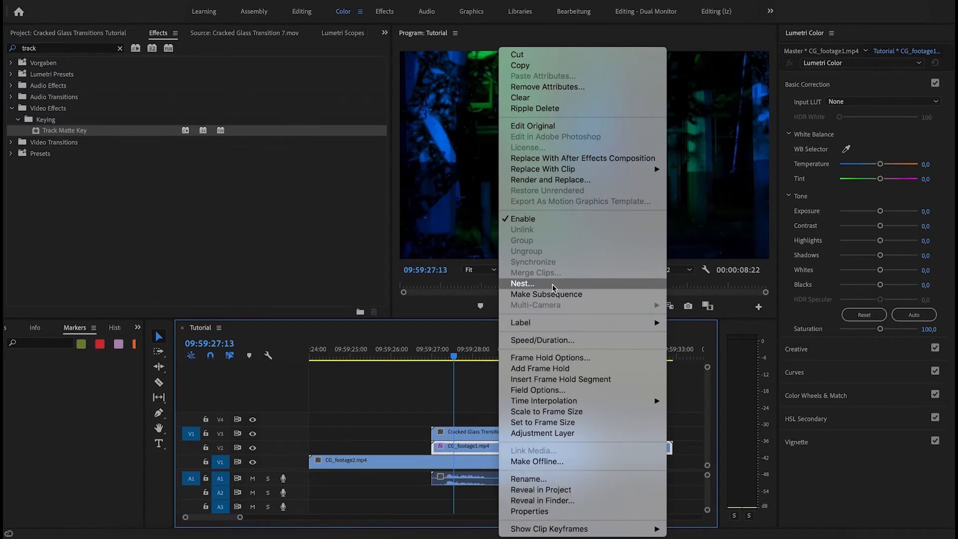
left_click(397, 449)
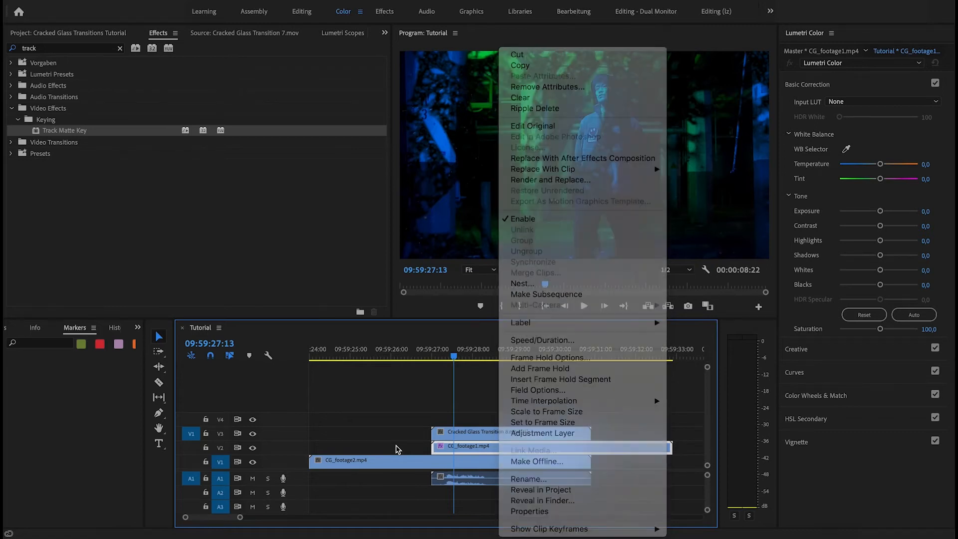
Step: Set the Track Matte Key's matte to Video 3 in the effect settings of CG_footage1.mp4
left_click(384, 33)
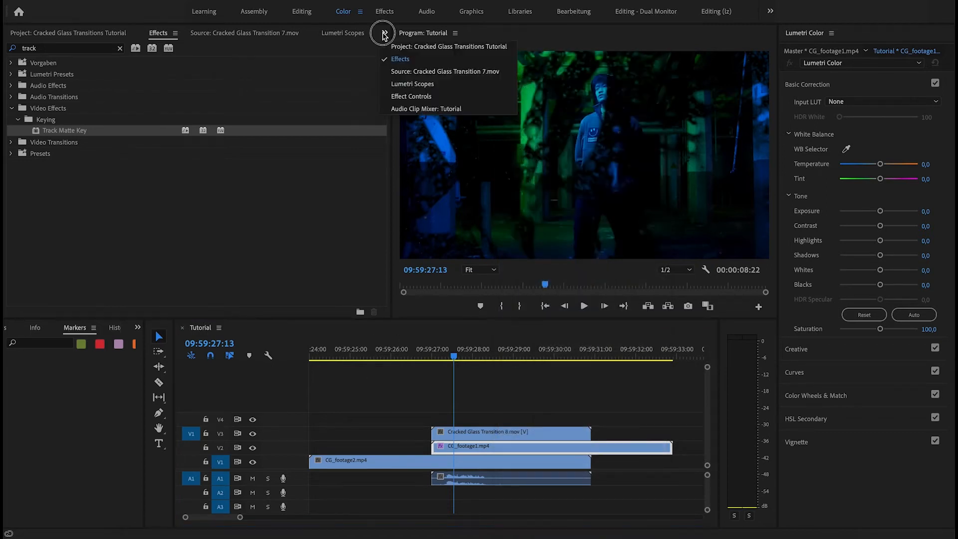
left_click(401, 97)
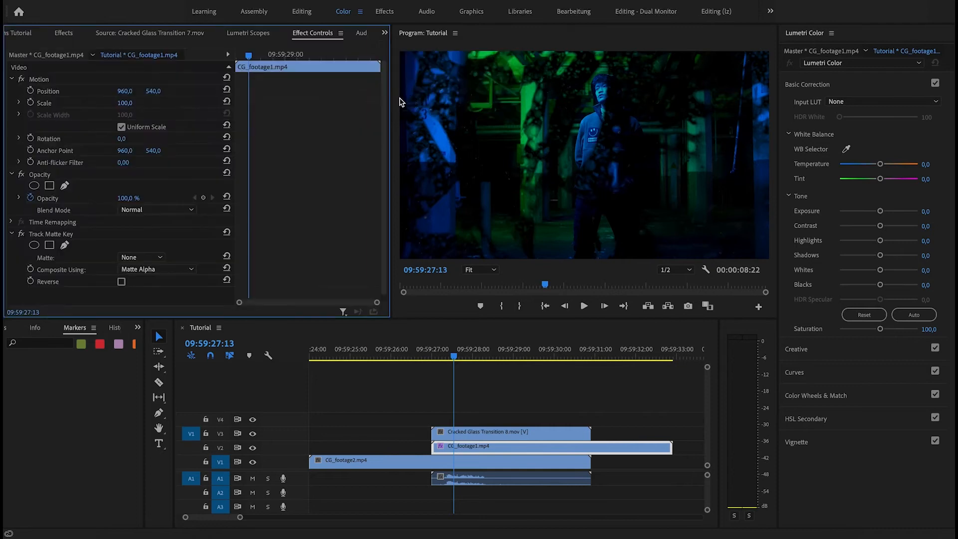
left_click(55, 235)
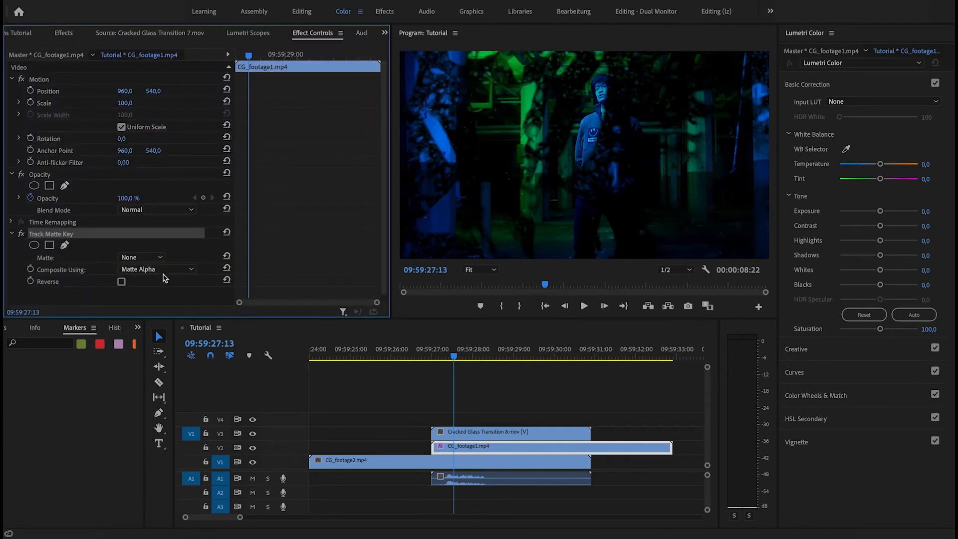
left_click(152, 258)
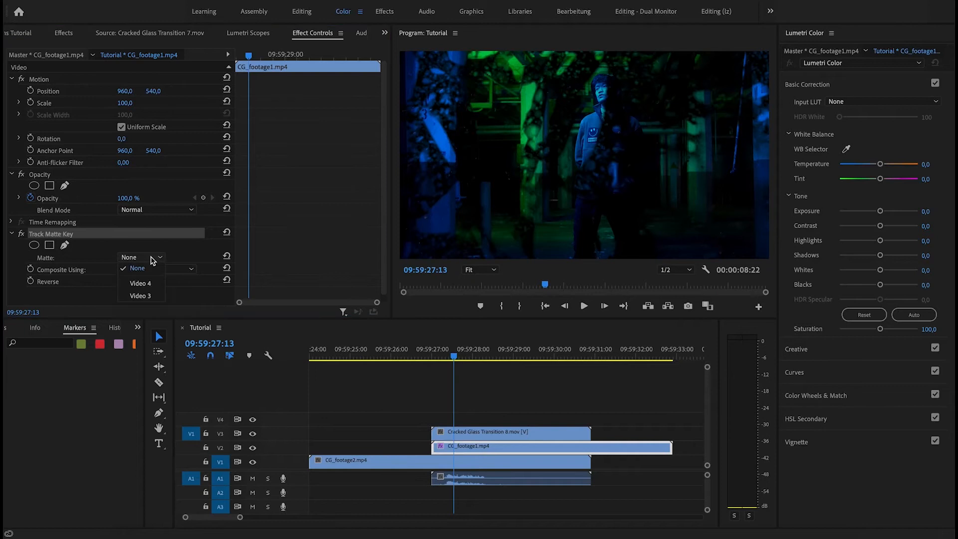
left_click(140, 295)
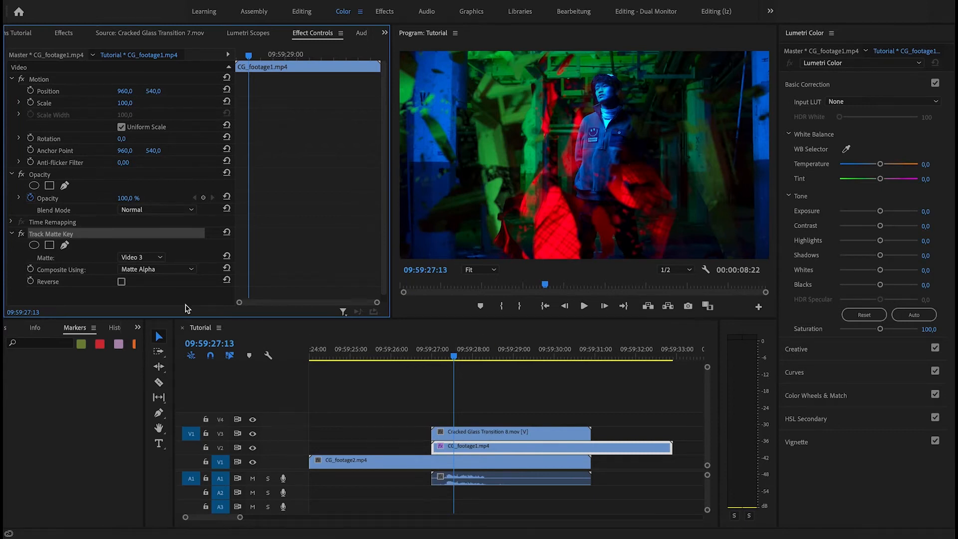
Step: Play back the transition from about 09:59:27:00 to 09:59:30:00 to review the track matte result
left_click(435, 358)
left_click(253, 479)
left_click_drag(435, 355, 474, 353)
key("space")
left_click(255, 483)
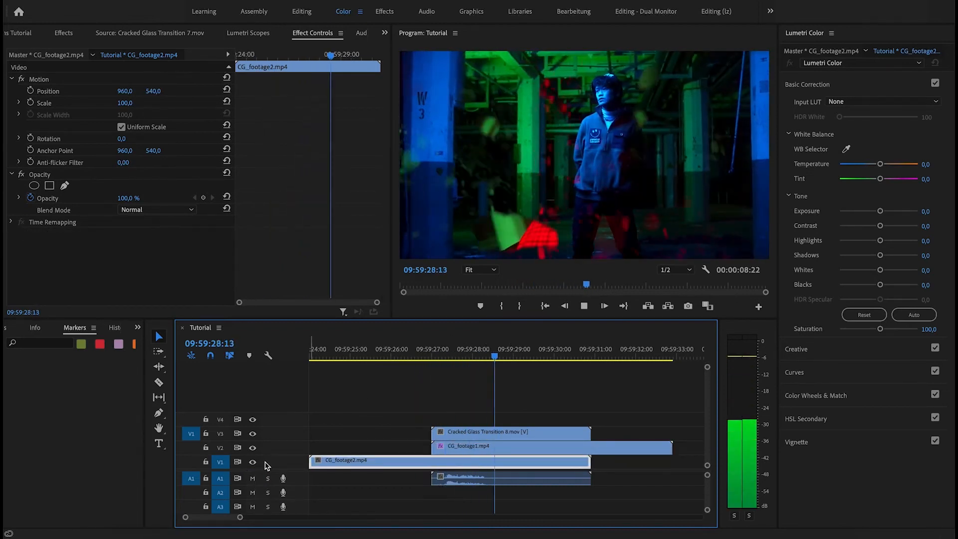
key("space")
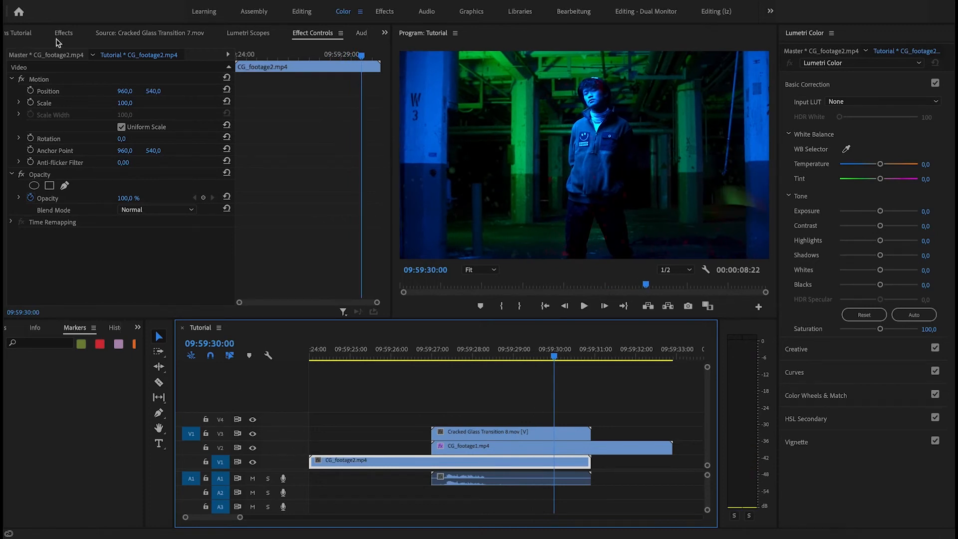
Step: Add a second copy of Cracked Glass Transition 8.mov on V4 and delete the audio it brings in on A2
left_click(113, 34)
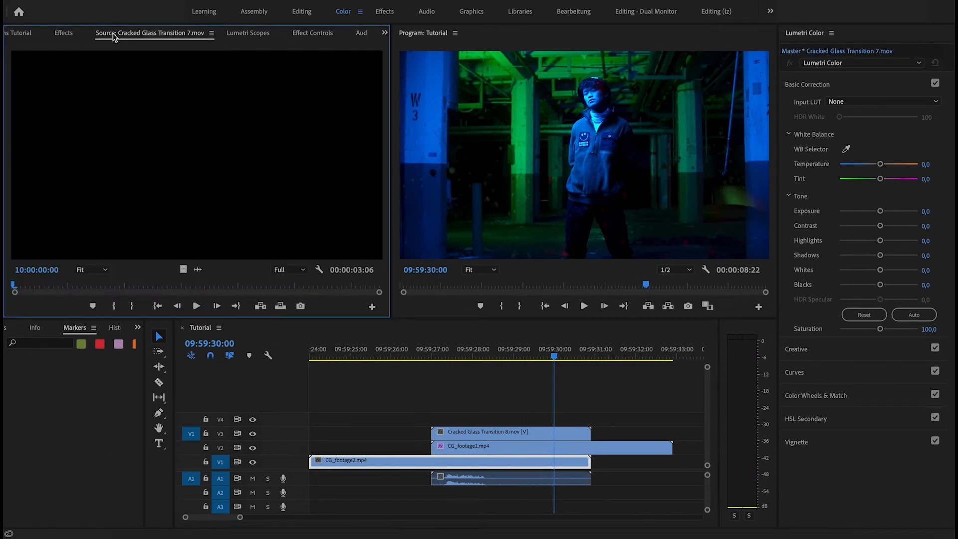
left_click(28, 33)
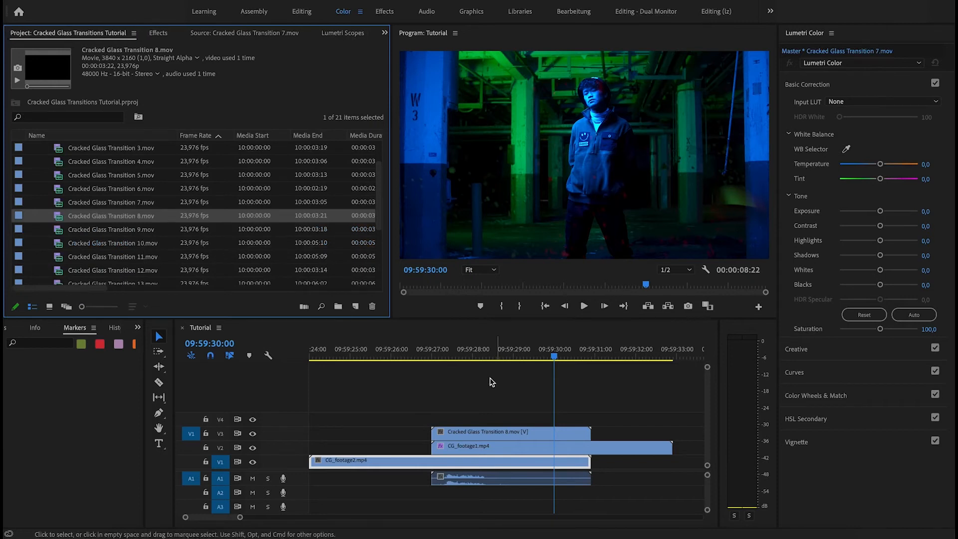
left_click(443, 352)
left_click_drag(93, 215, 445, 417)
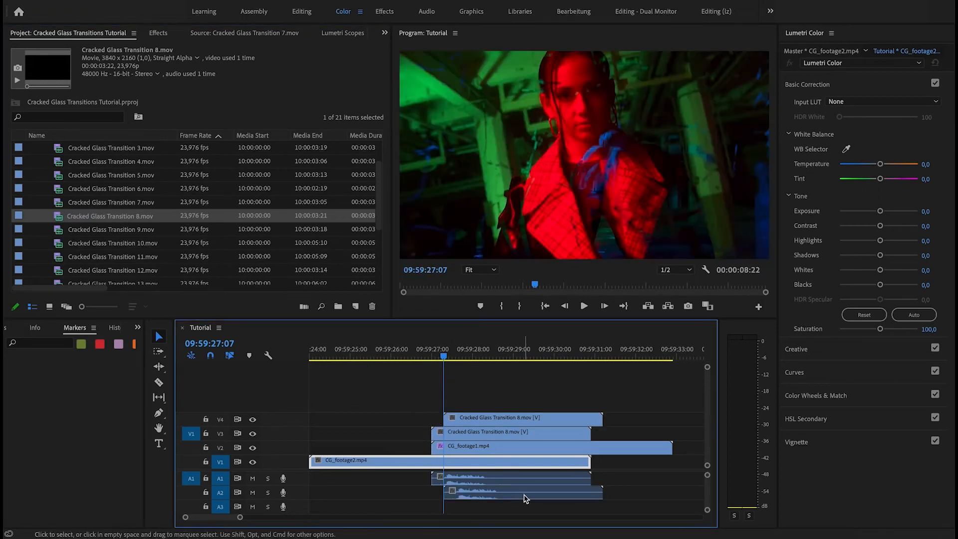
left_click(525, 497, "alt")
key("Delete")
Step: Align the Cracked Glass Transition 8.mov clip on V4 with the start of the V3 clip and scale it to the frame size
left_click(514, 421)
left_click_drag(514, 420, 501, 419)
right_click(509, 420)
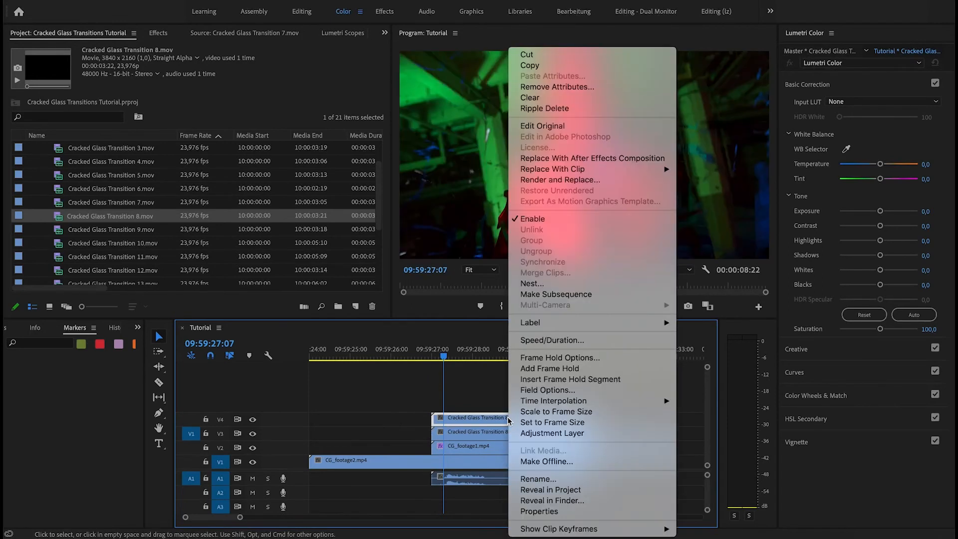
left_click(559, 412)
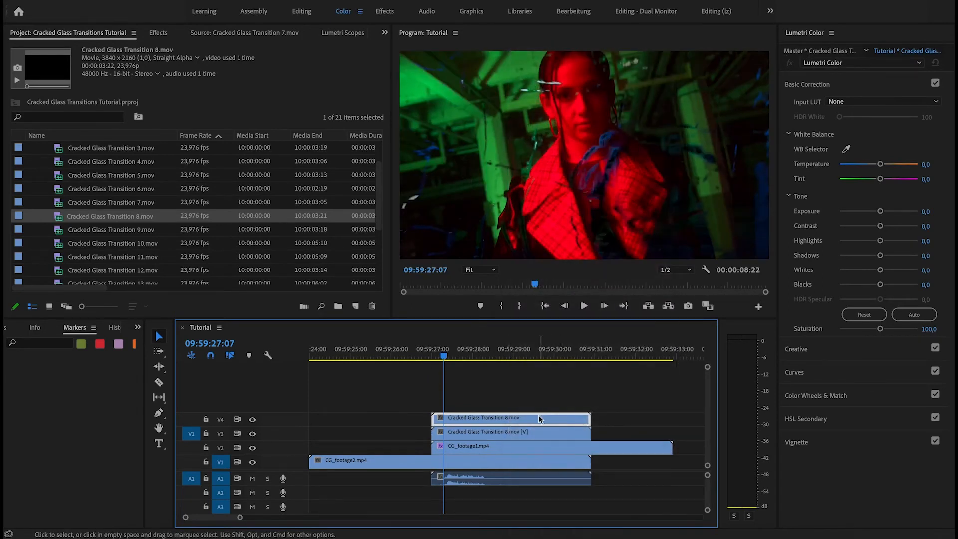
Step: Set the opacity blend mode of the Cracked Glass Transition 8.mov clip on V4 to Screen
left_click(384, 33)
left_click(402, 95)
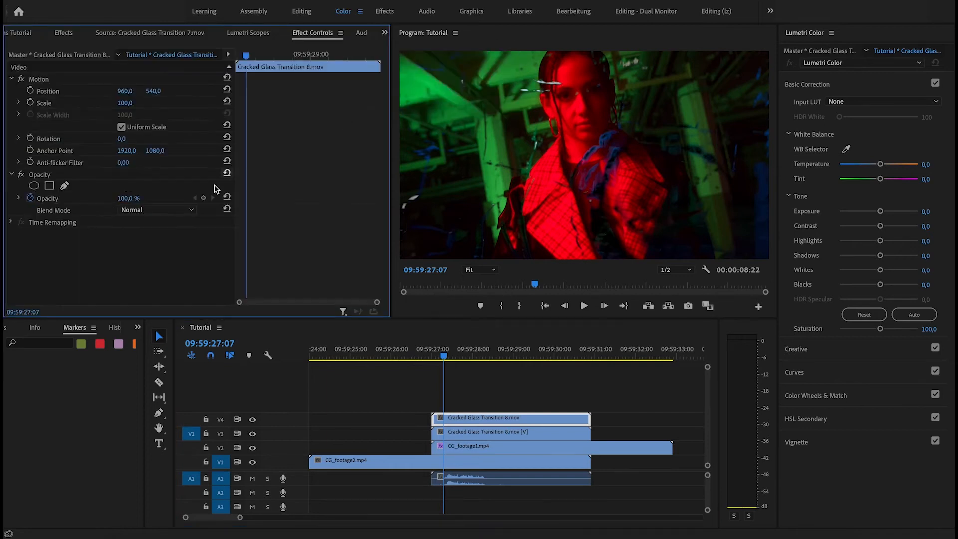
left_click(136, 210)
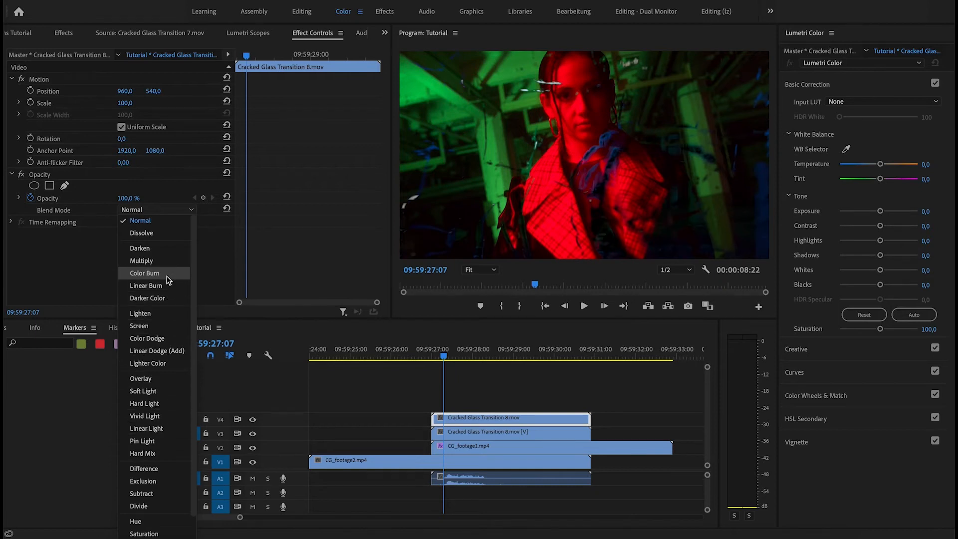
left_click(165, 326)
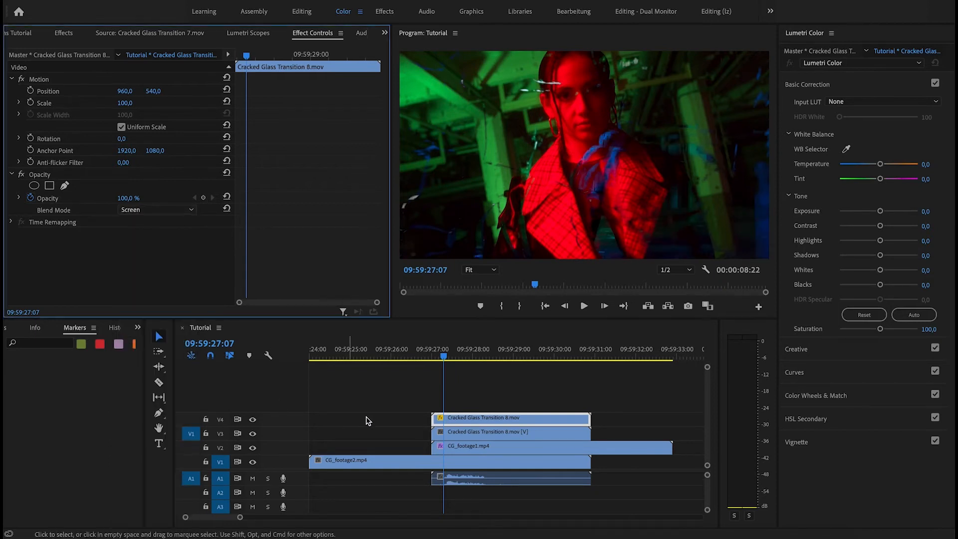
Step: Mute track A1, play back the transition from just before its start, and return to 09:59:27:07
left_click(252, 478)
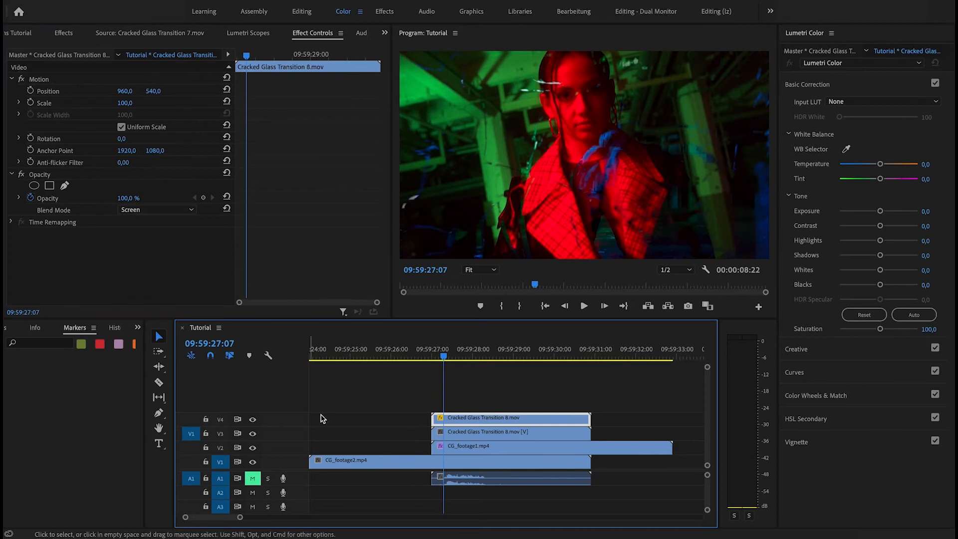
left_click(418, 356)
key("space")
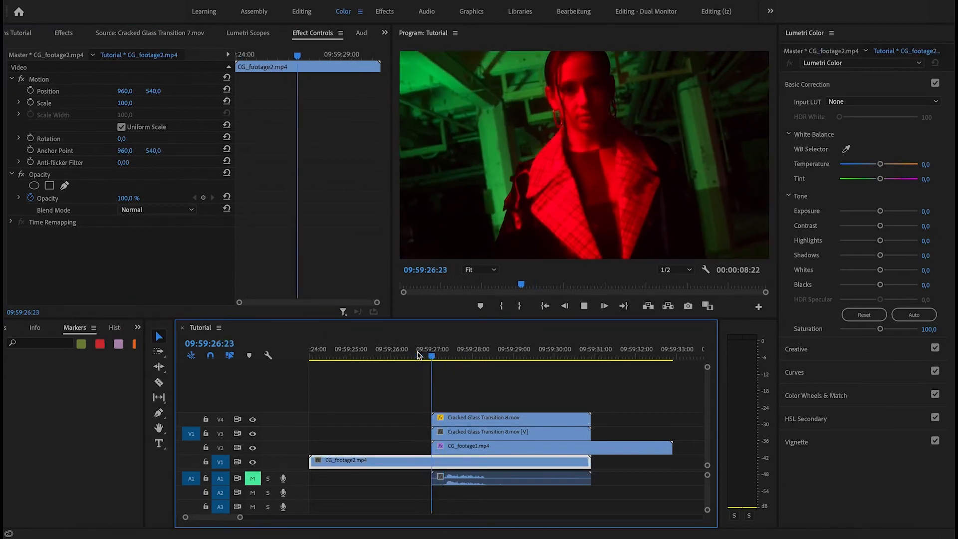
left_click(444, 355)
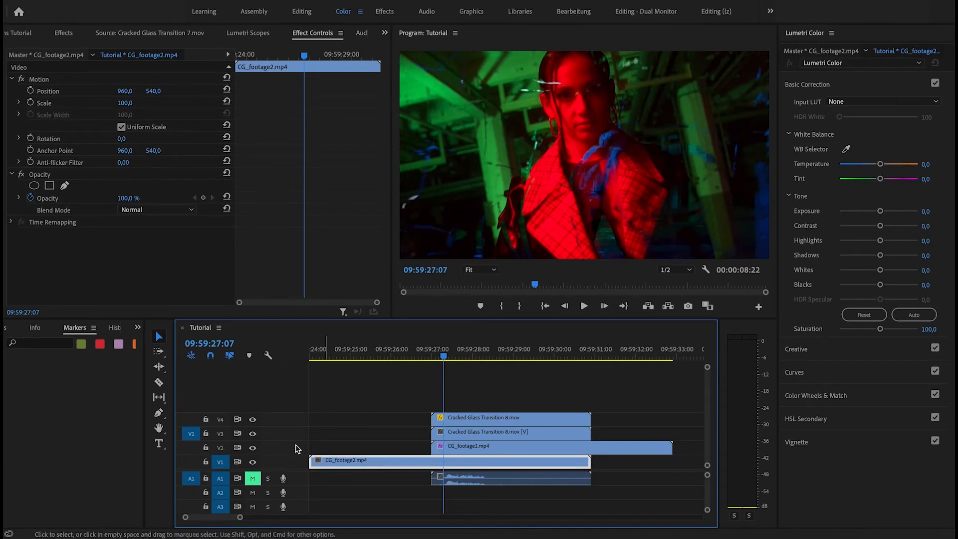
Step: Compare the frame at 09:59:27:07 with V4 hidden and shown, and unmute track A1
left_click(251, 418)
left_click(252, 419)
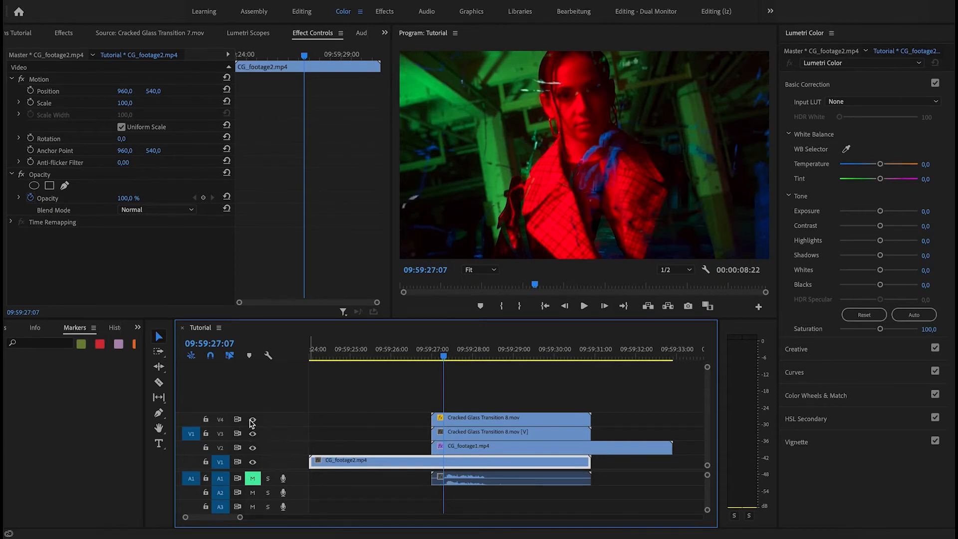
left_click(252, 478)
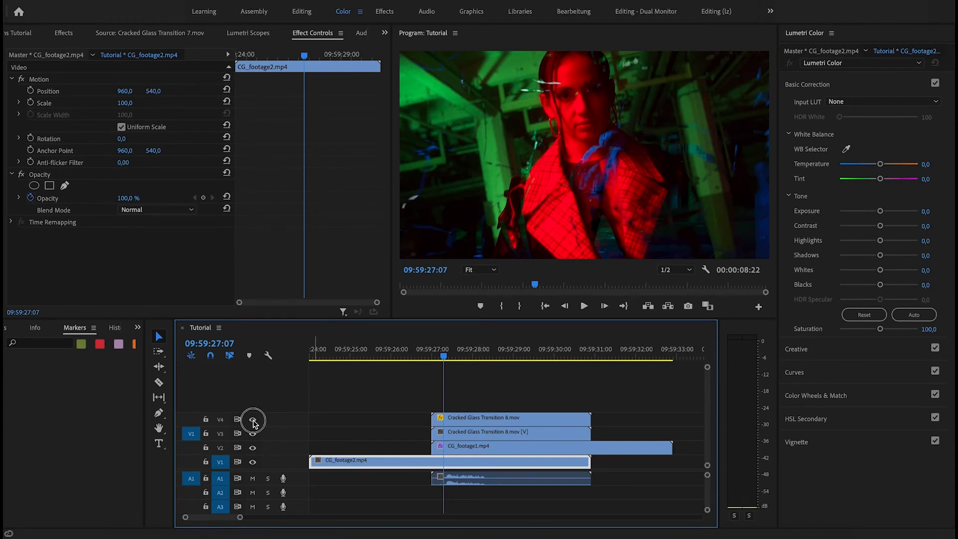
Step: Play back the transition from 09:59:26:22 with track A1 muted
left_click(428, 355)
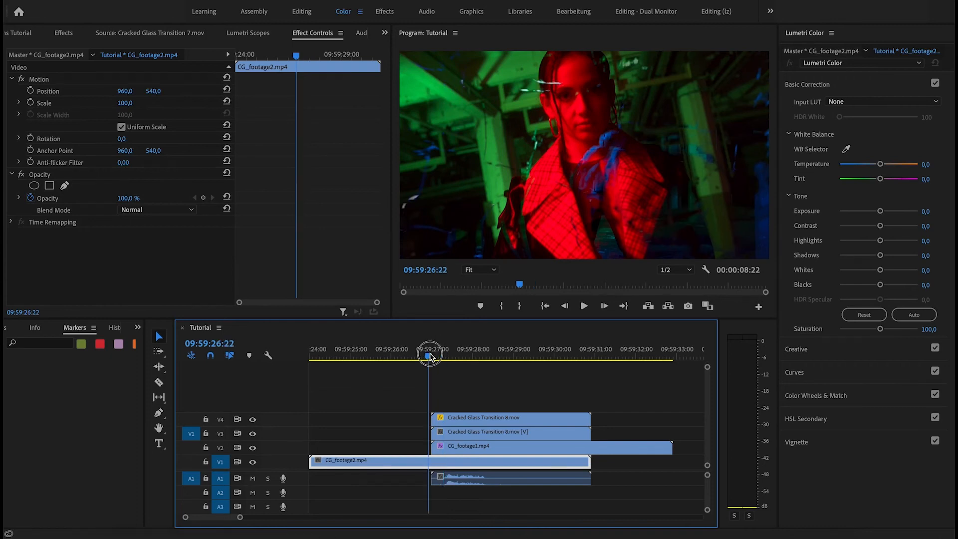
left_click(252, 479)
key("space")
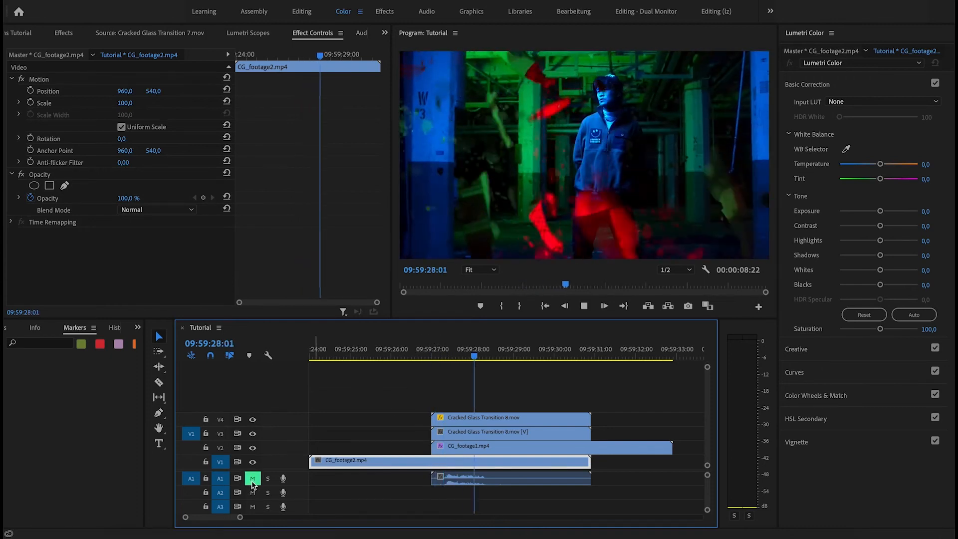
key("space")
Step: Unmute track A1 and play the transition with sound from just before its start to about 09:59:31:13
left_click(252, 480)
left_click(417, 355)
key("space")
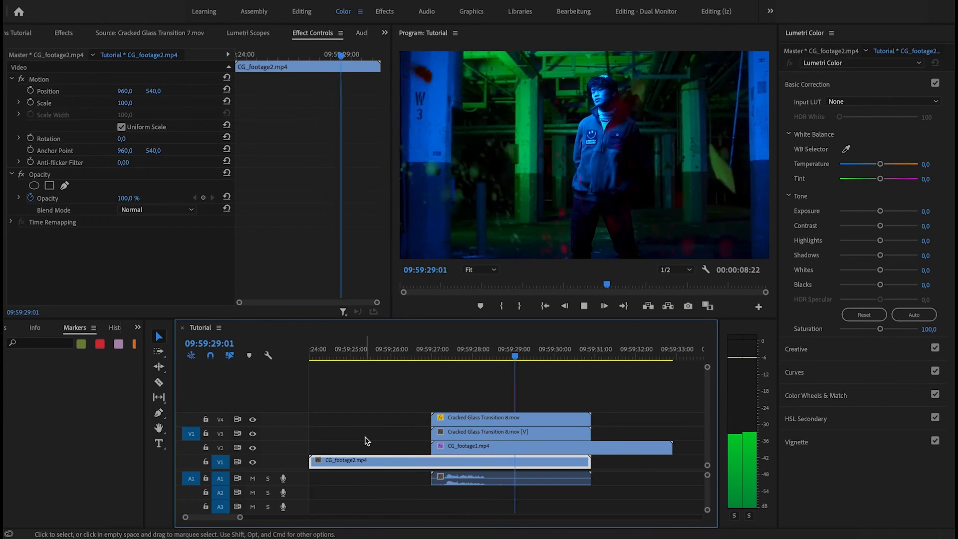
key("space")
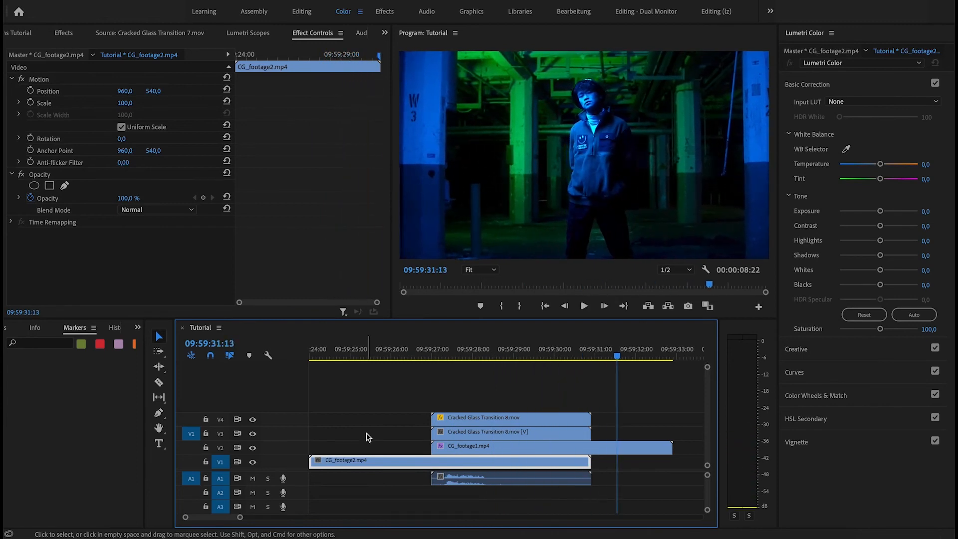
Step: Set the speed of both Cracked Glass Transition 8.mov clips on V3 and V4 to 200%
left_click(383, 483)
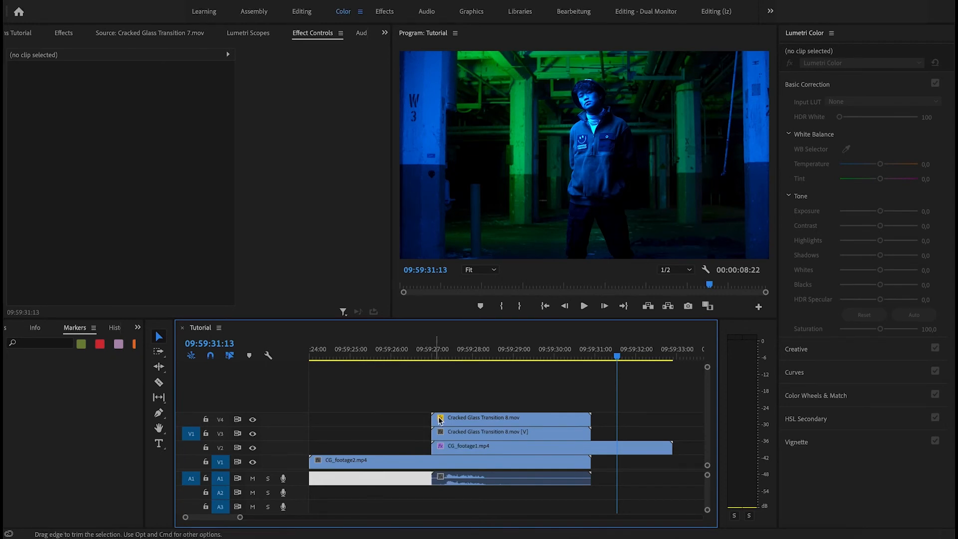
left_click(485, 431)
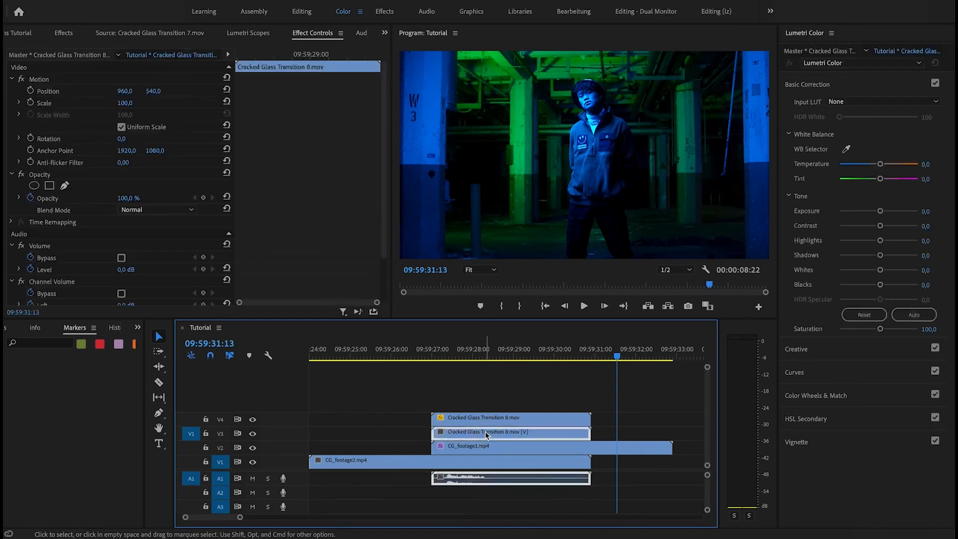
right_click(513, 431)
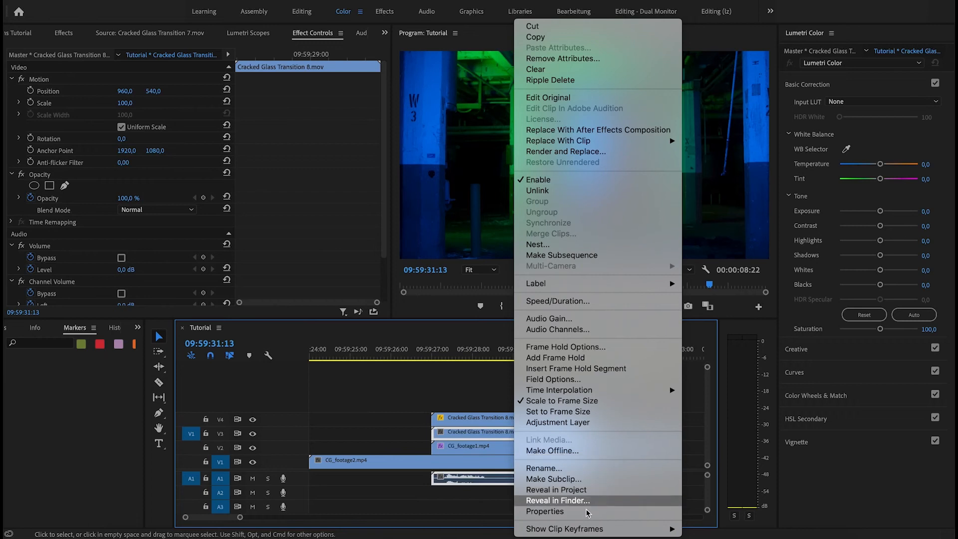
left_click(490, 448)
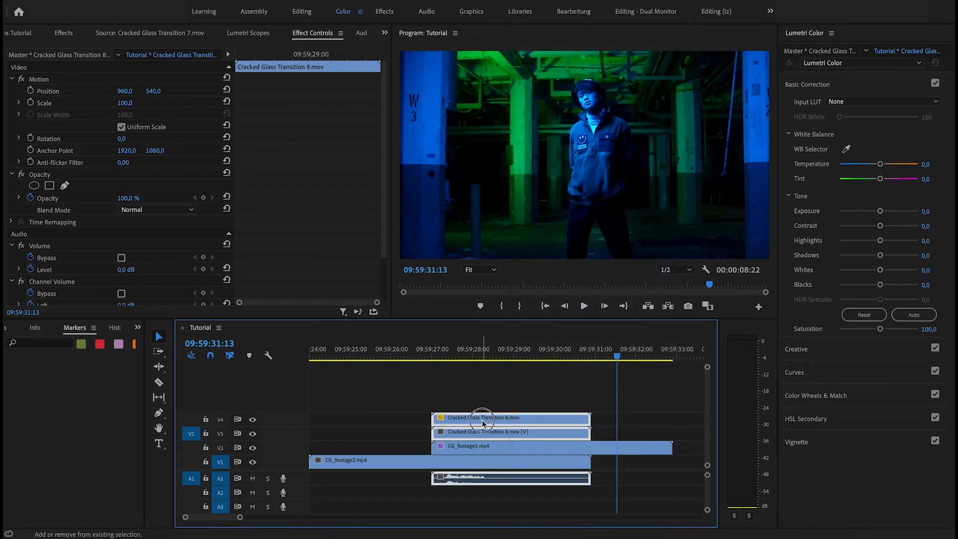
left_click(482, 420, "shift")
right_click(482, 420)
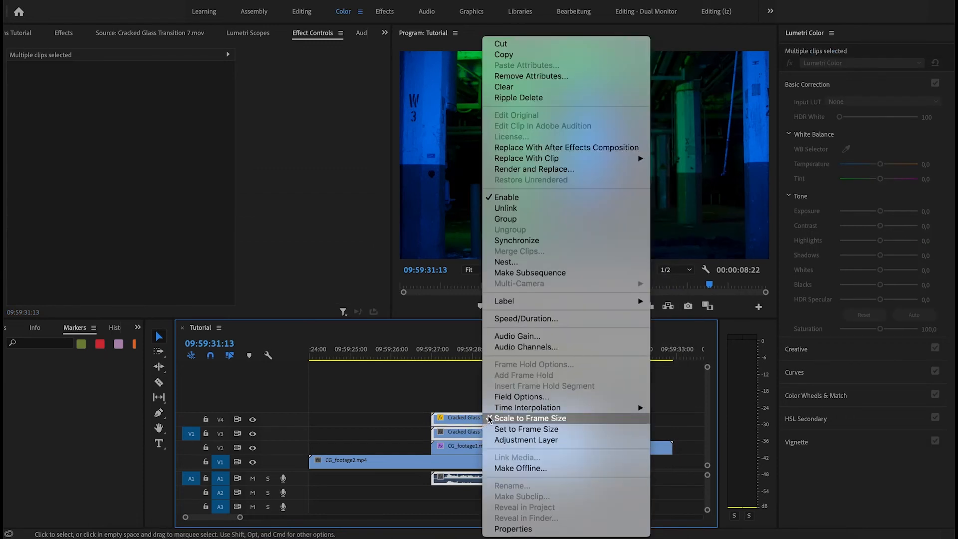
left_click(511, 318)
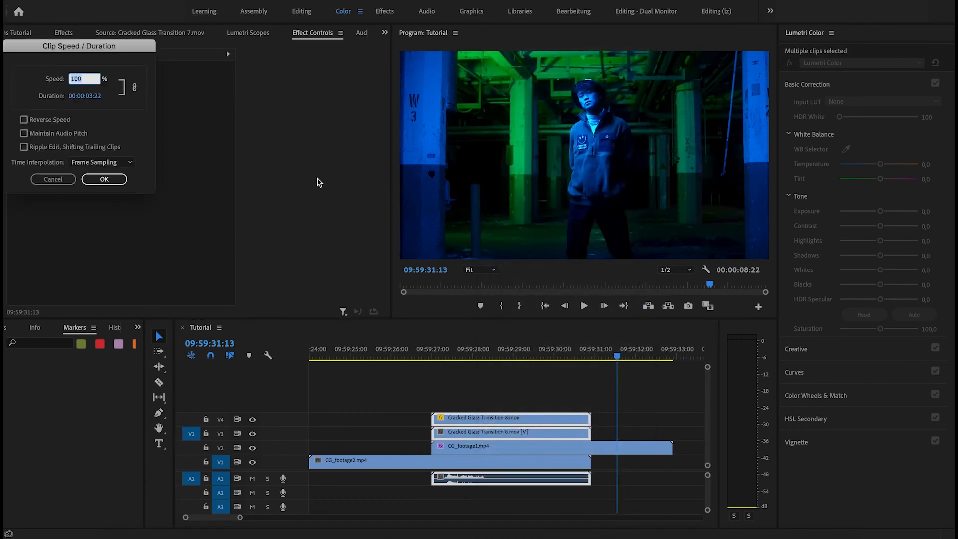
type("200")
left_click(117, 180)
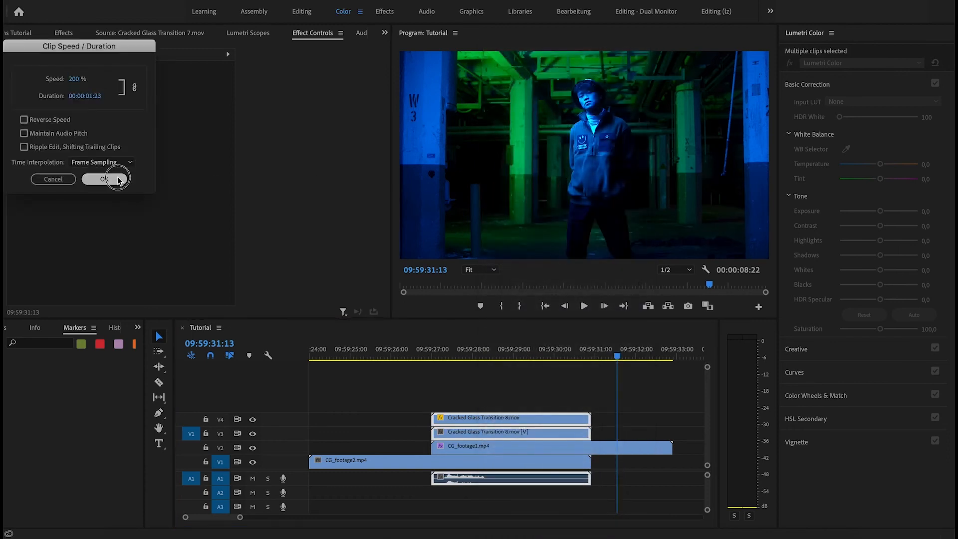
Step: Move the sped-up transition clips to end with CG_footage2.mp4, and trim the start of CG_footage1.mp4 to where they begin
left_click_drag(436, 424, 515, 424)
left_click_drag(436, 445, 516, 446)
Step: Play back the sped-up transition from before its start to 09:59:31:00
left_click(491, 355)
key("space")
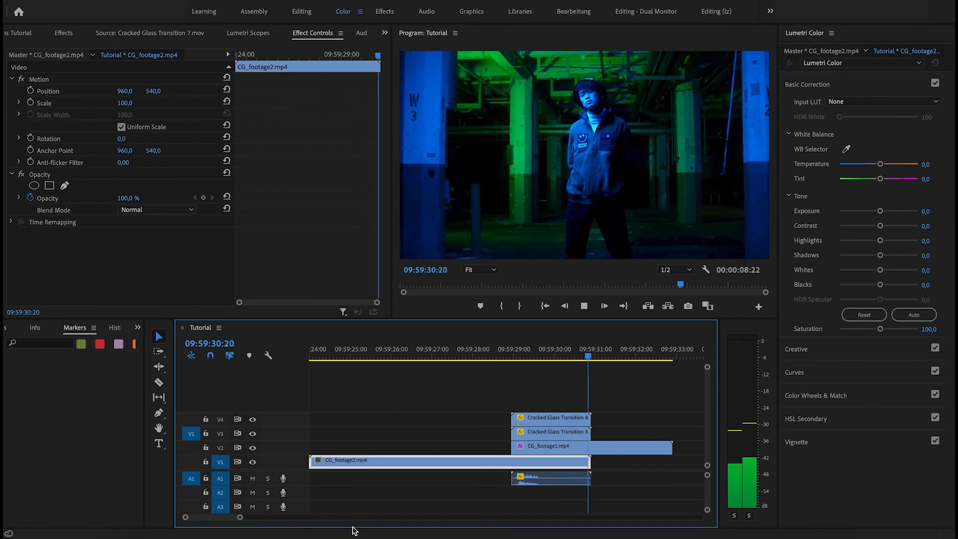
key("space")
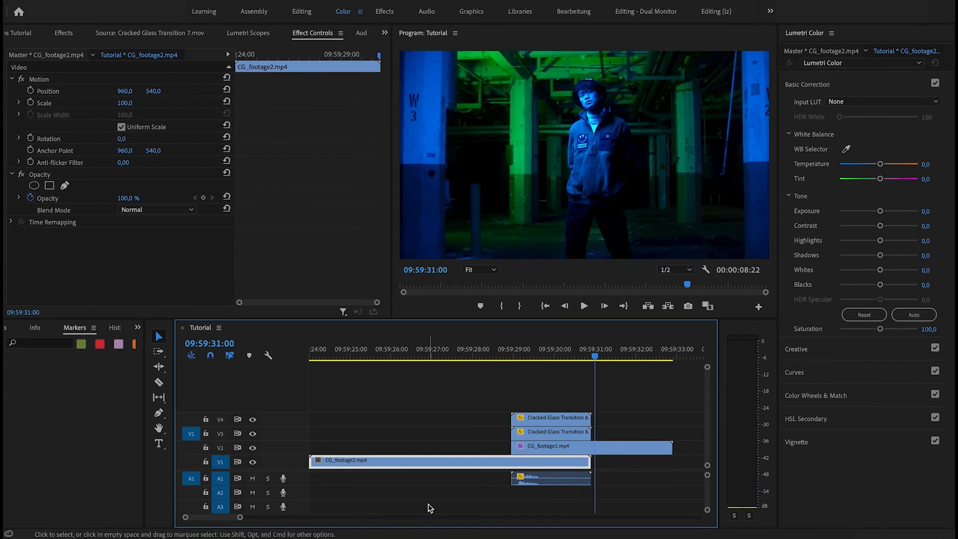
Step: Remove the Track Matte Key from CG_footage1.mp4 and swap the footage tracks, putting CG_footage2.mp4 on V2 and CG_footage1.mp4 on V1
left_click(525, 447)
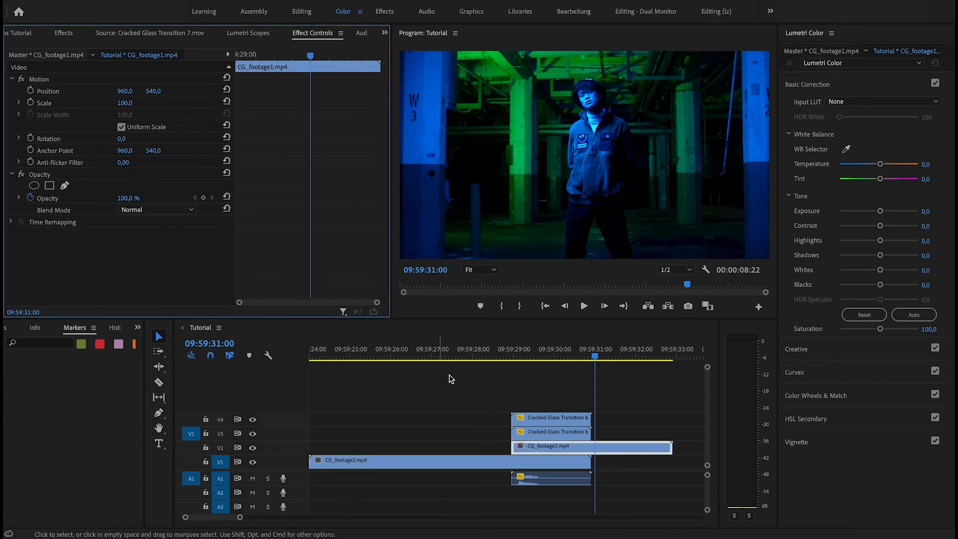
left_click_drag(526, 446, 618, 447)
left_click_drag(422, 464, 425, 454)
left_click_drag(627, 452, 544, 467)
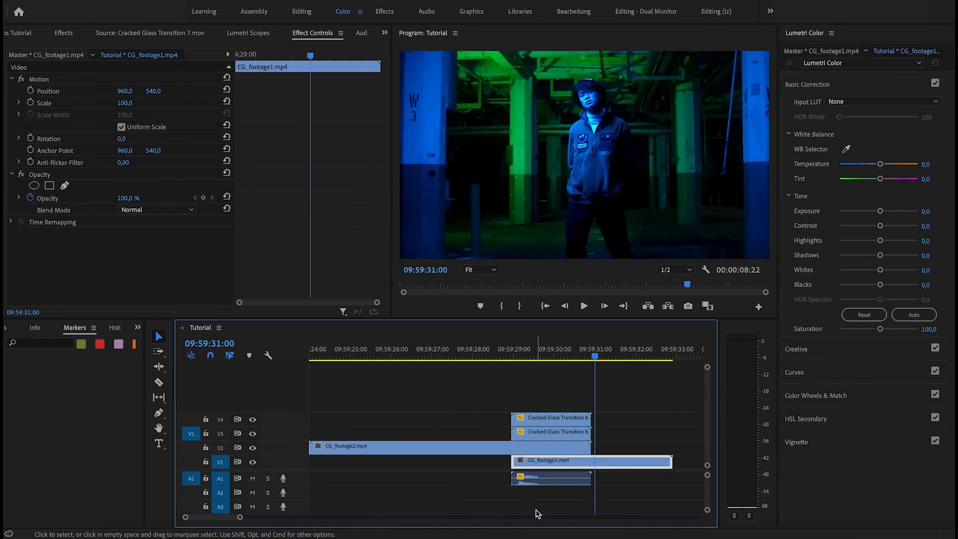
Step: Apply the Track Matte Key effect to CG_footage2.mp4 on V2, with the playhead inside the transition at 09:59:29:11
left_click(533, 358)
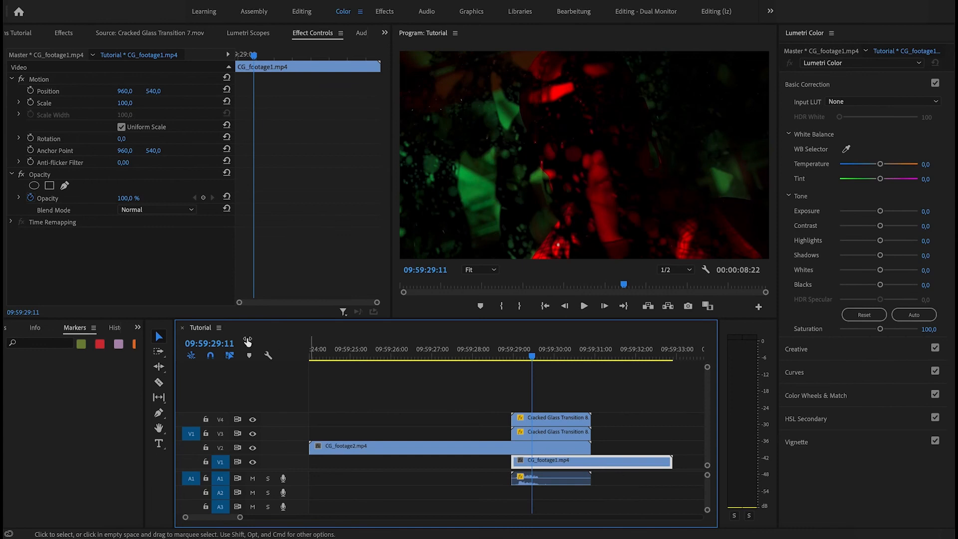
left_click(63, 33)
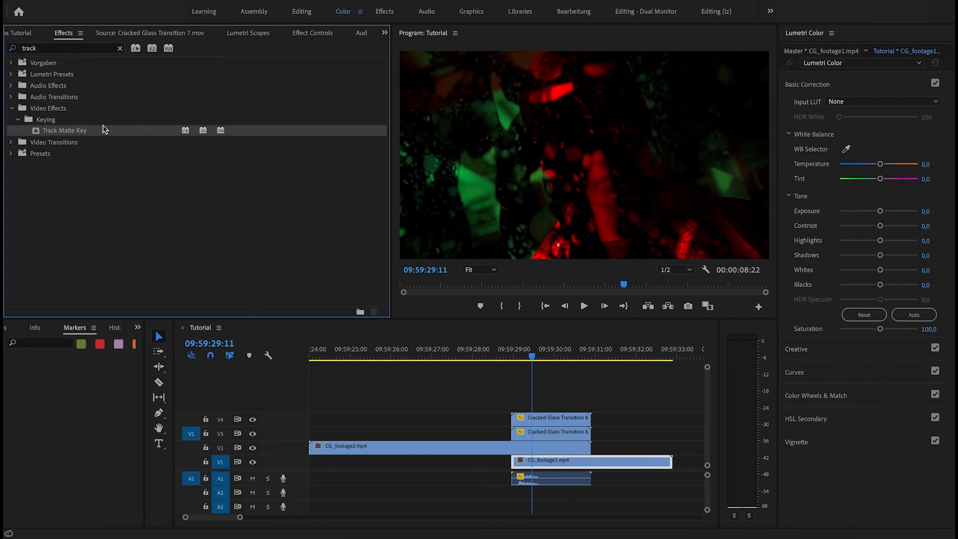
left_click_drag(60, 131, 527, 450)
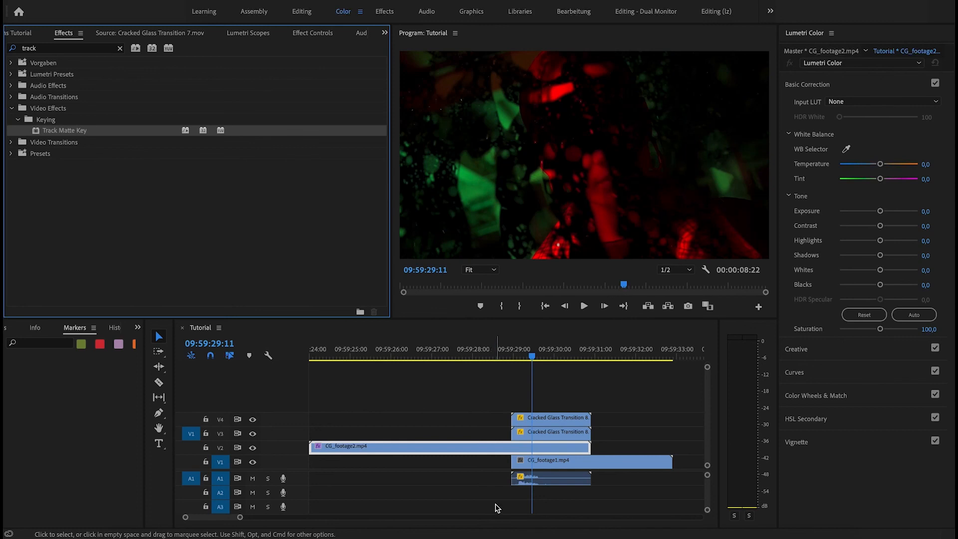
Step: Split CG_footage2.mp4 on V2 where the Cracked Glass Transition clips begin
key("c")
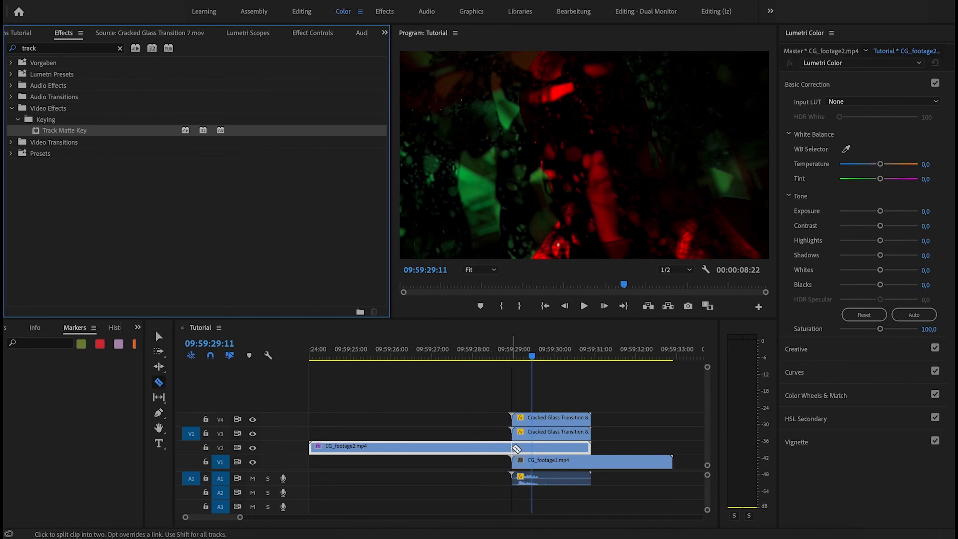
left_click(517, 448)
key("v")
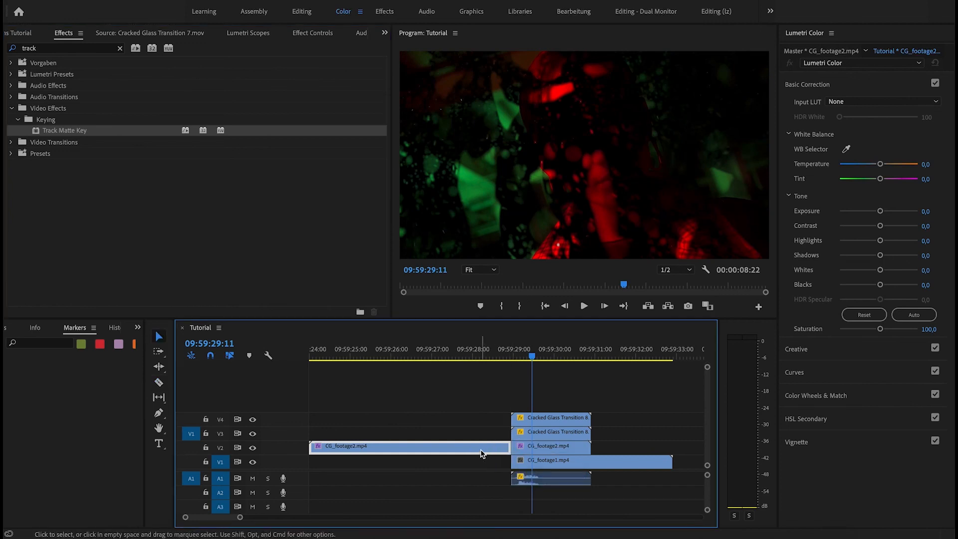
Step: Set the Track Matte Key on the second CG_footage2.mp4 segment to use Video 3 as matte, with Reverse enabled
left_click(552, 444)
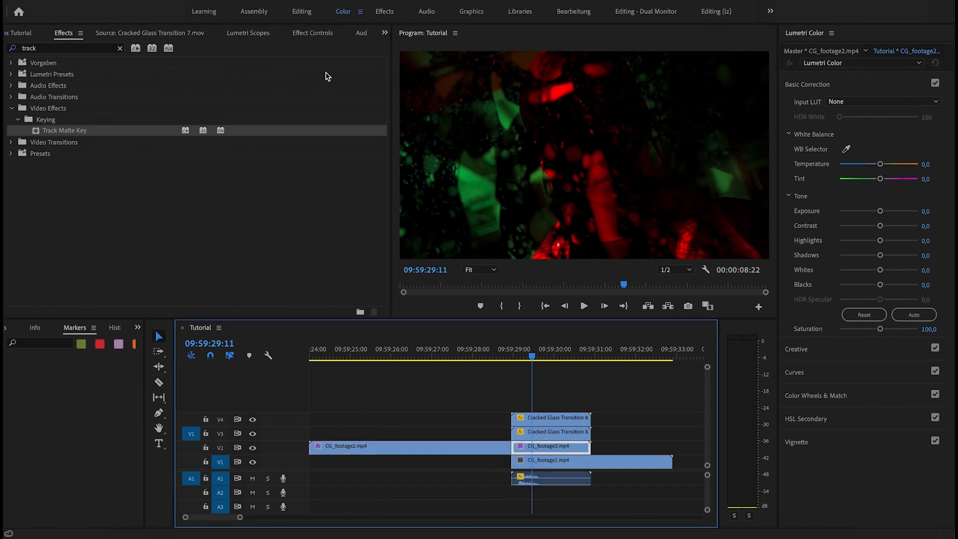
left_click(311, 33)
left_click(141, 257)
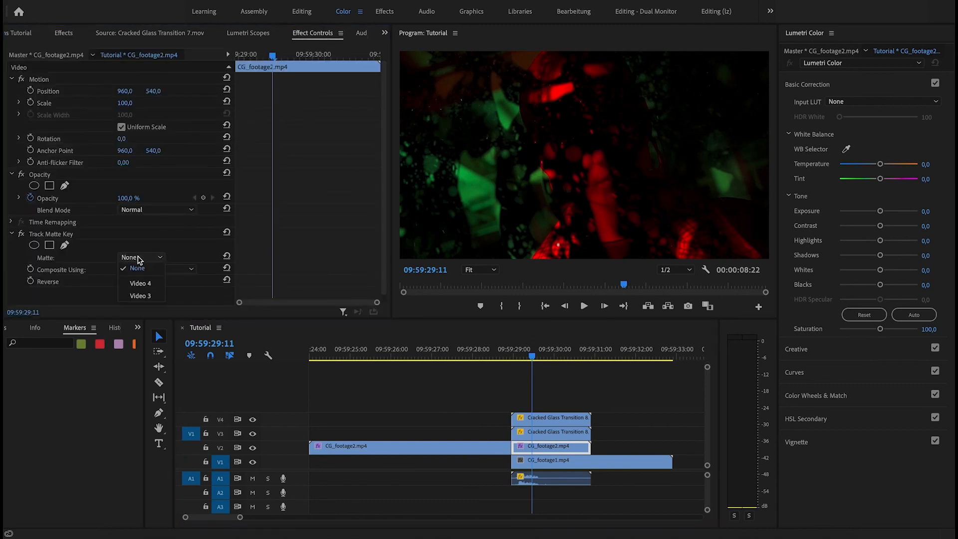
left_click(146, 294)
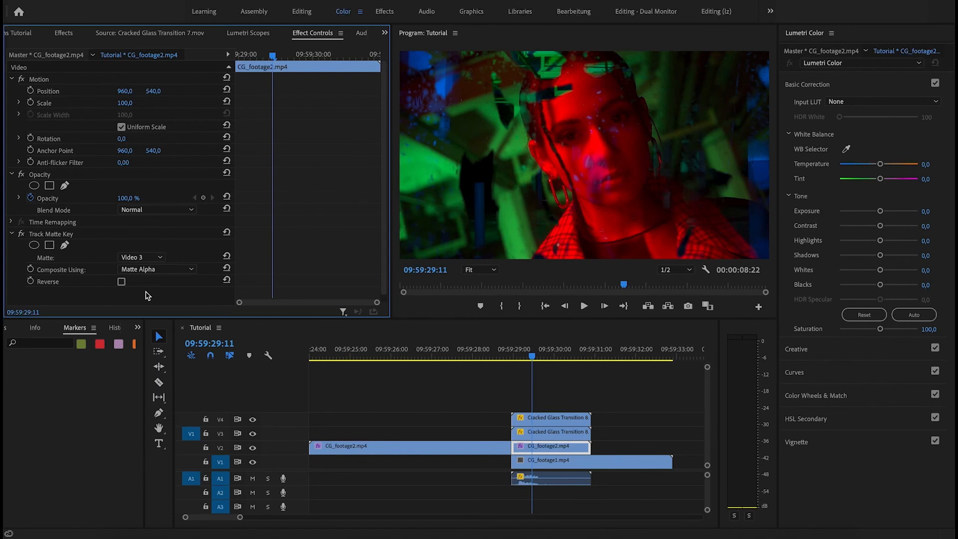
left_click(122, 282)
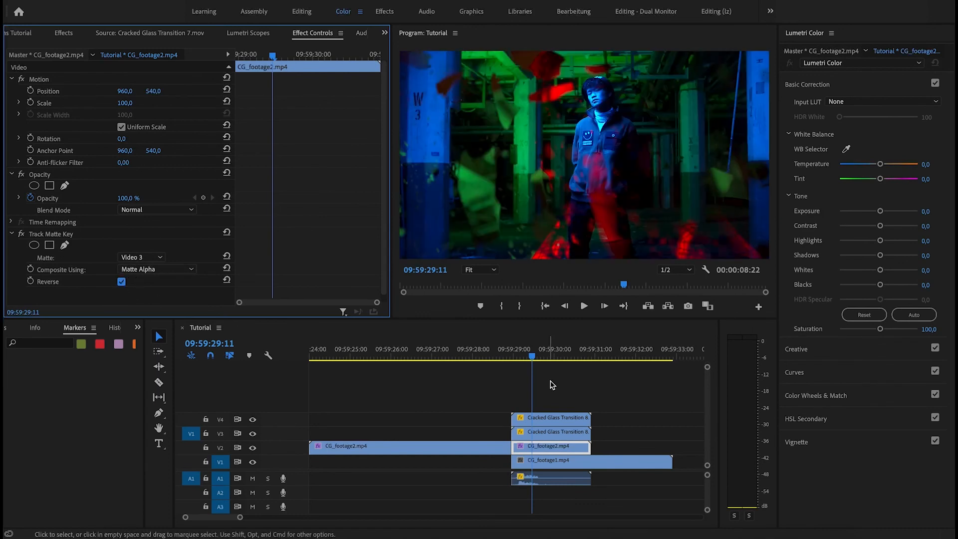
Step: Play back the reversed-matte transition from 09:59:28:18 to about 09:59:32:00
left_click(505, 355)
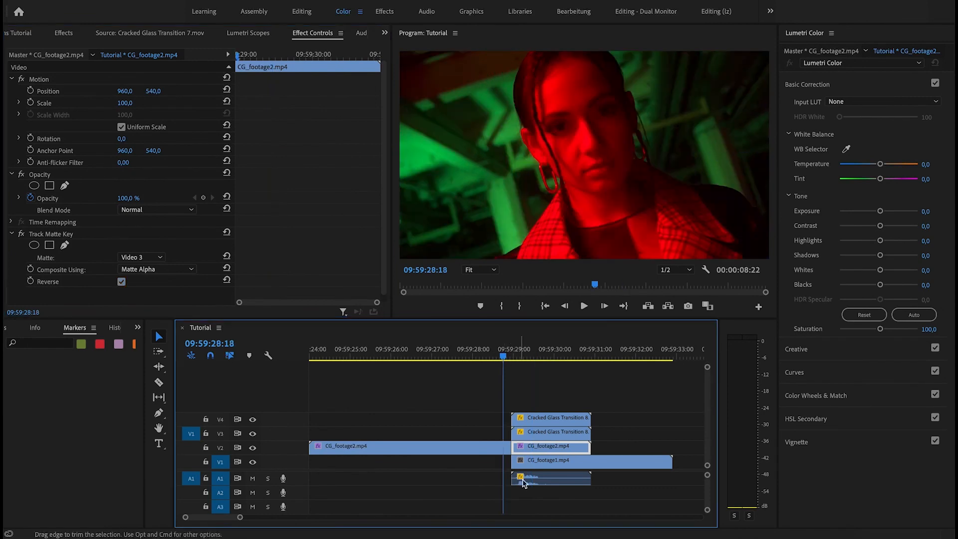
key("space")
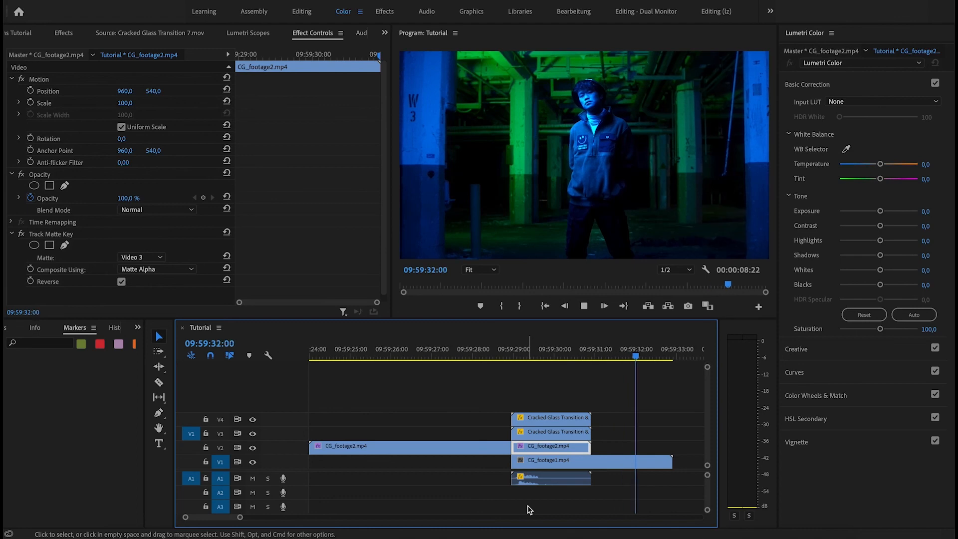
key("space")
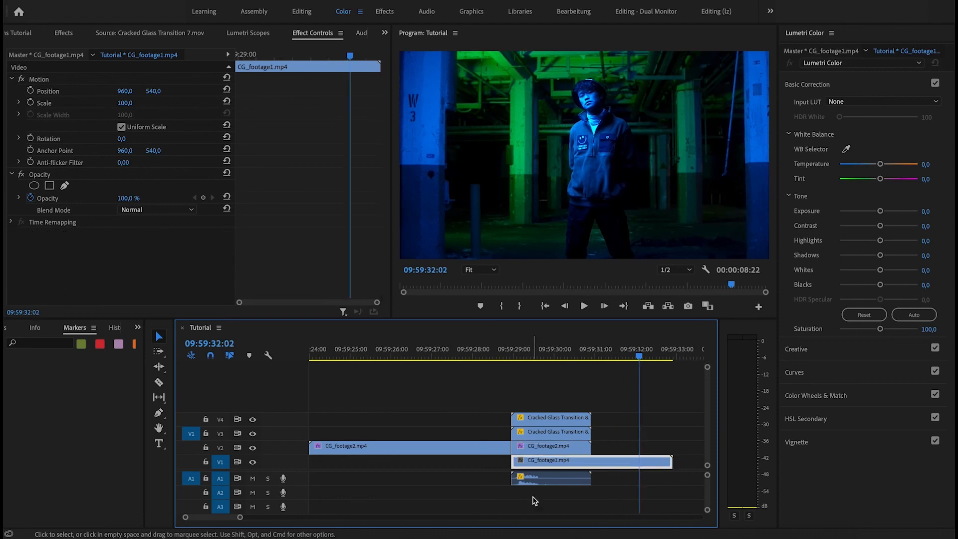